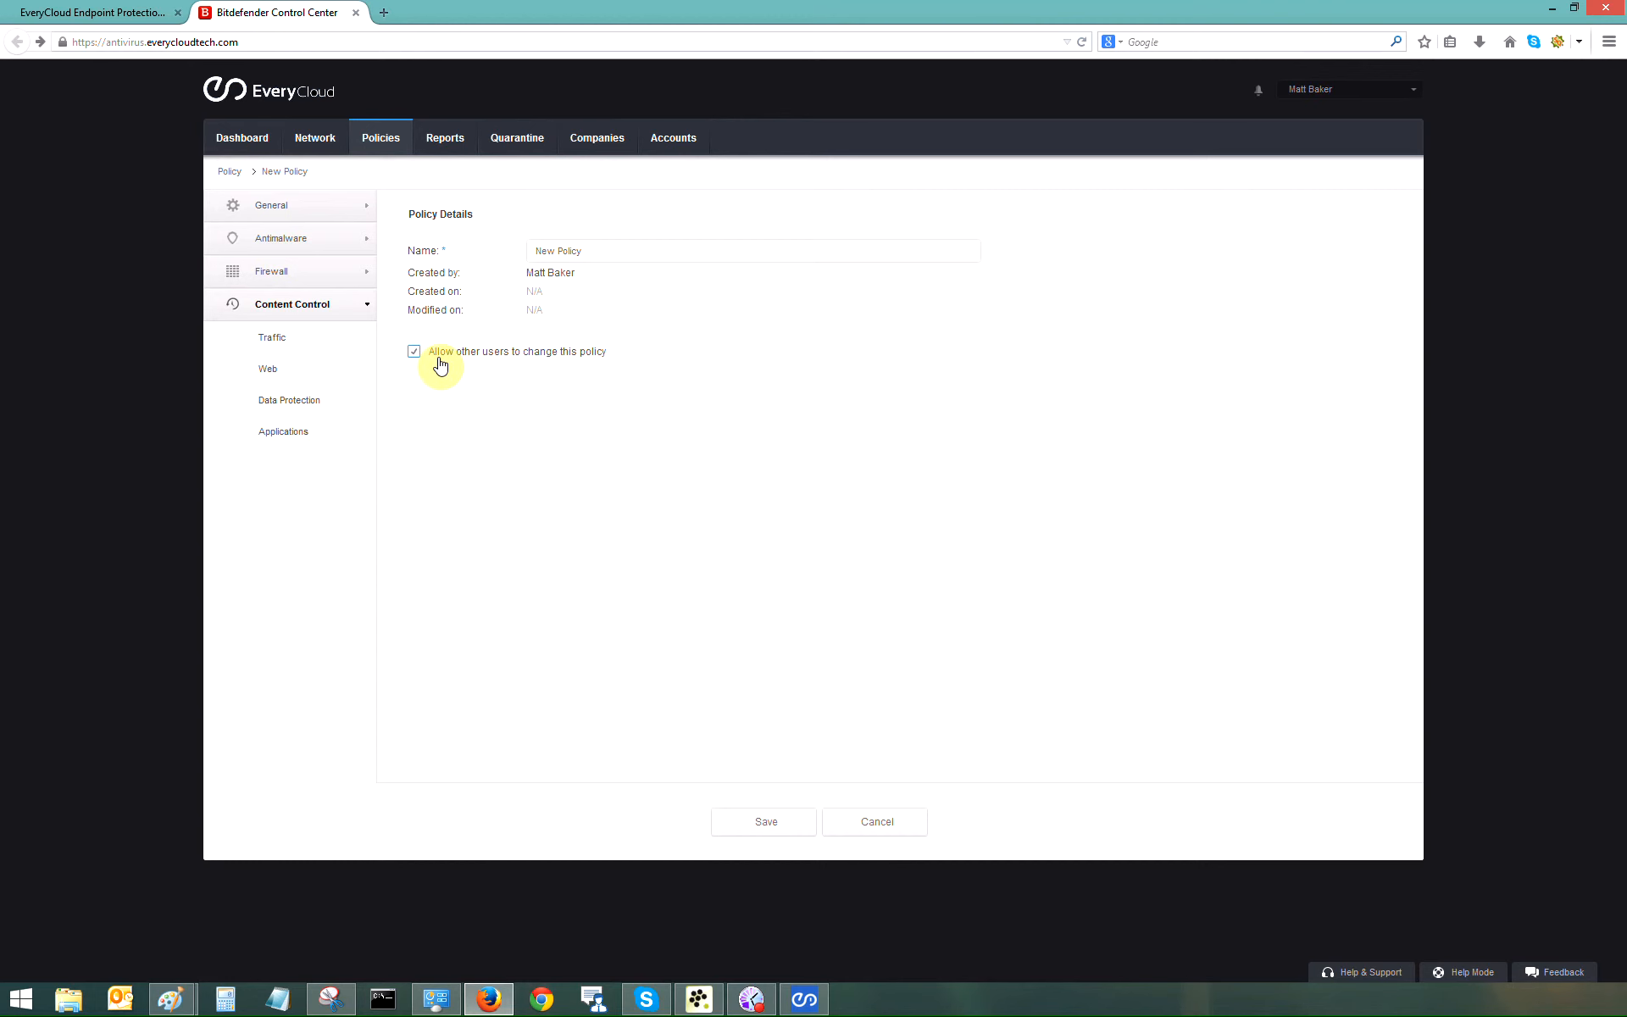
Step: Show the new policy's Antimalware On-Access page, with scanning left at the Normal level
left_click(284, 238)
left_click(312, 280)
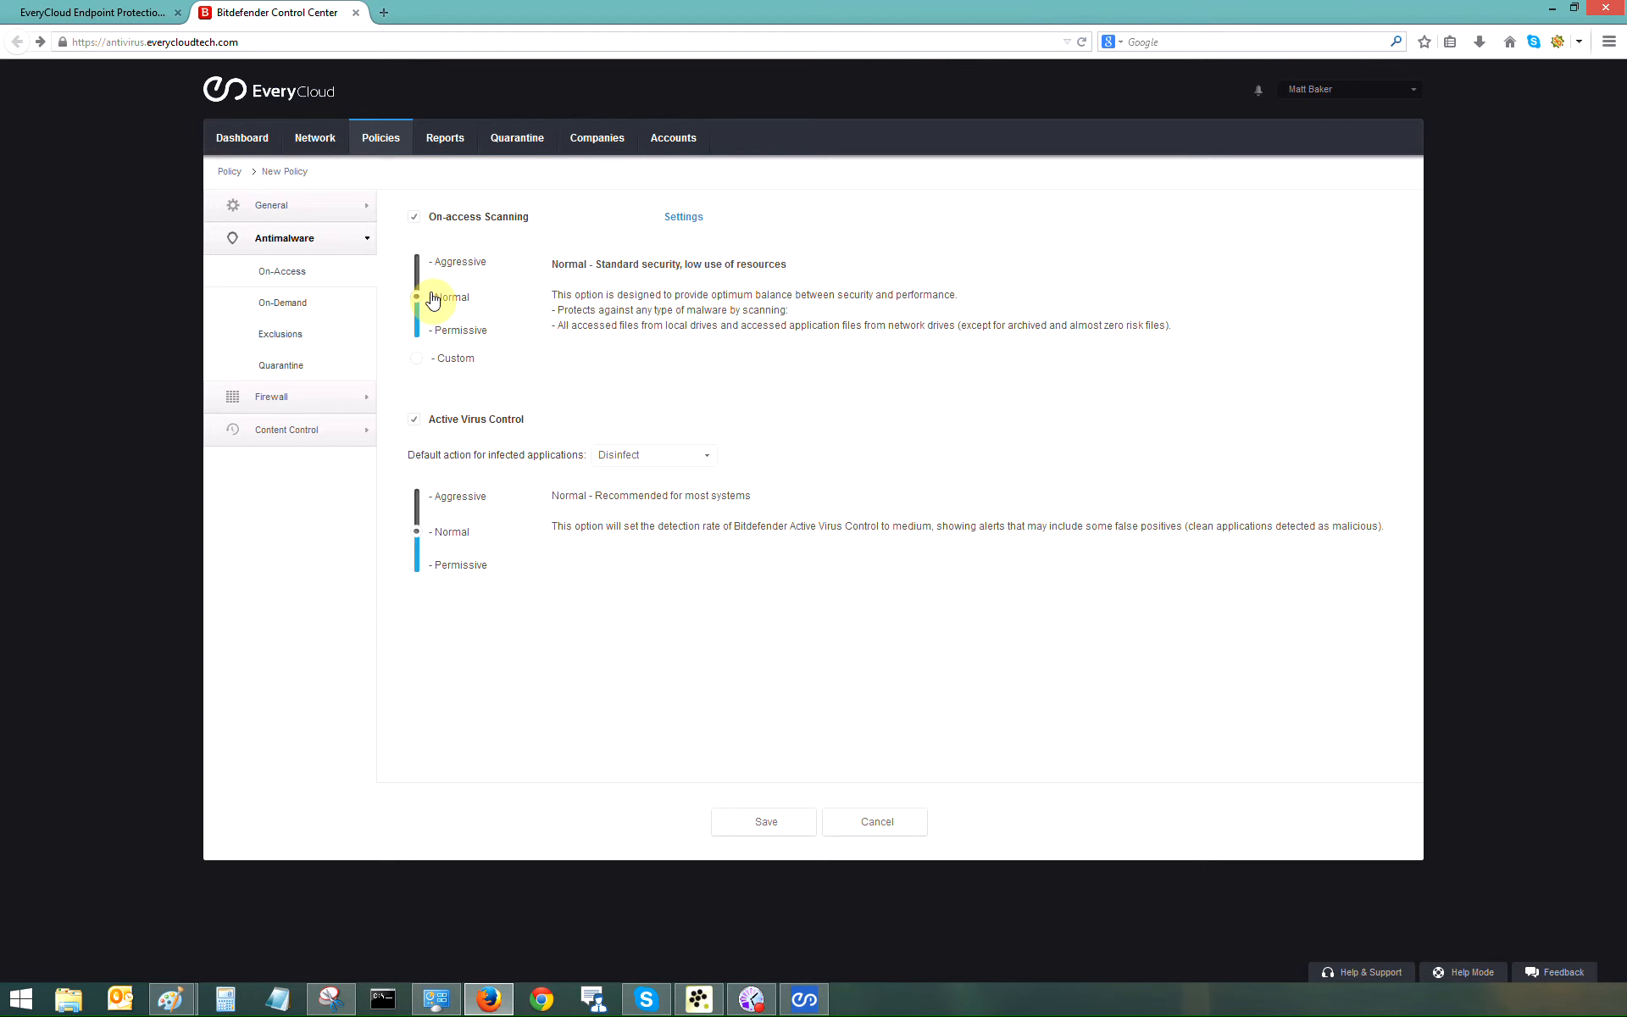
Step: Preview a new on-demand scan task's Options and Target tabs, cancel it, then show Firewall settings
left_click(307, 309)
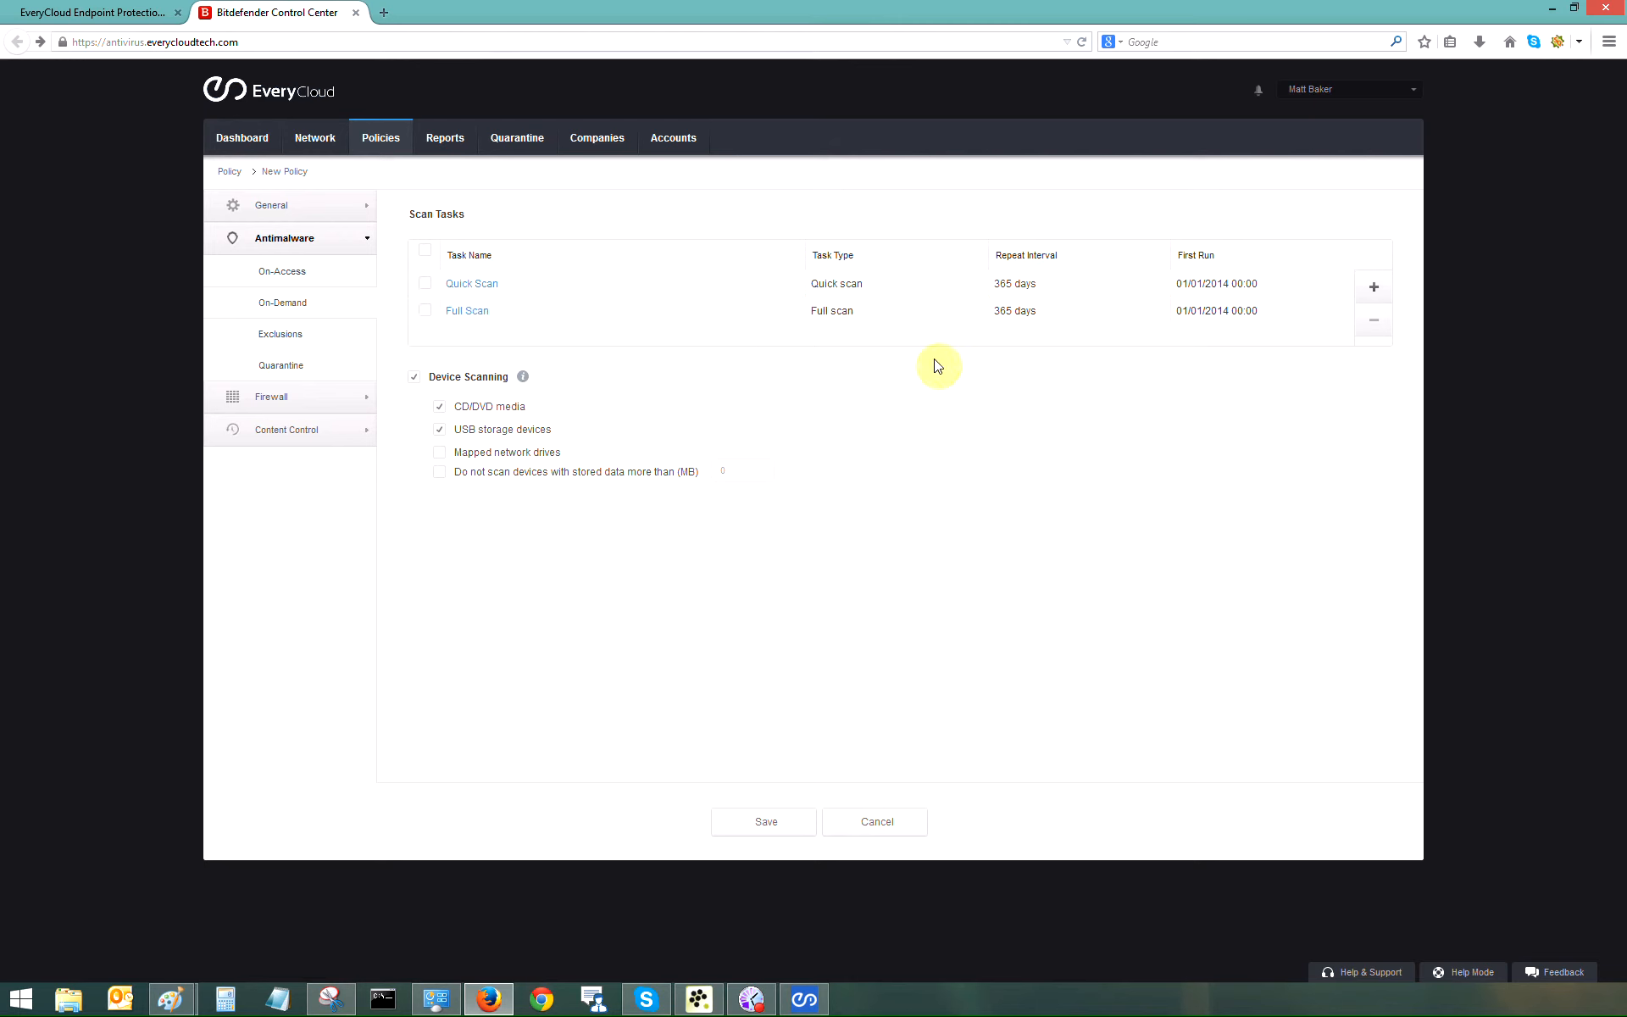
left_click(1372, 288)
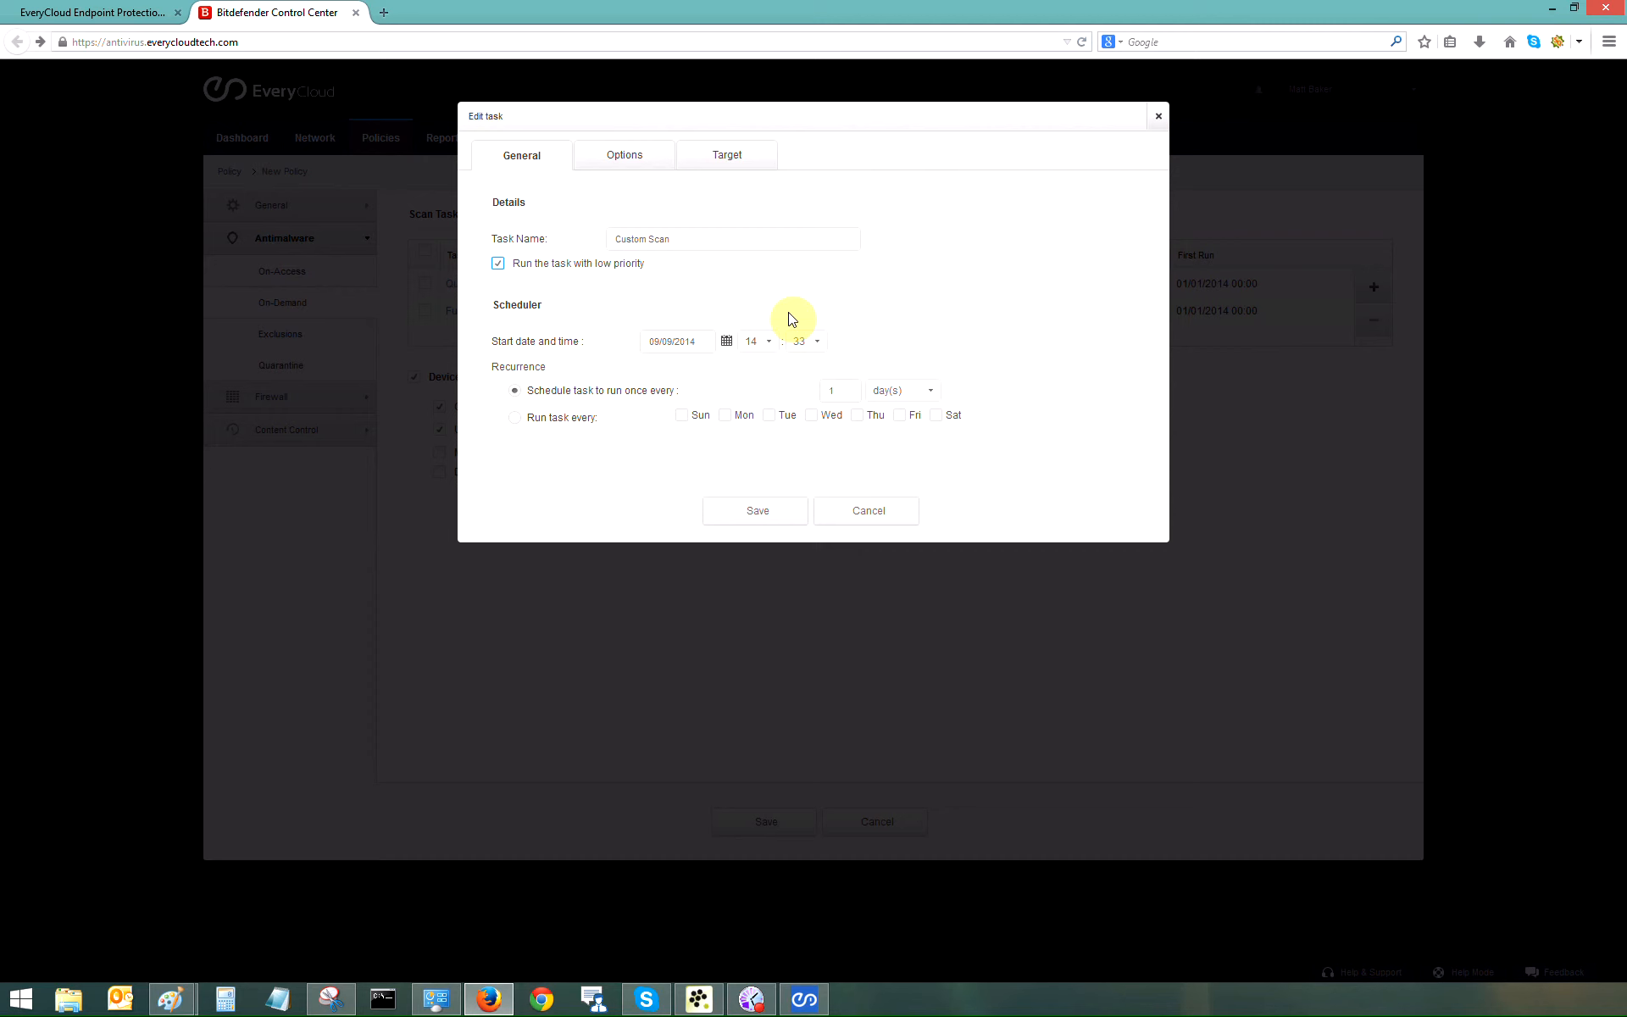
left_click(619, 167)
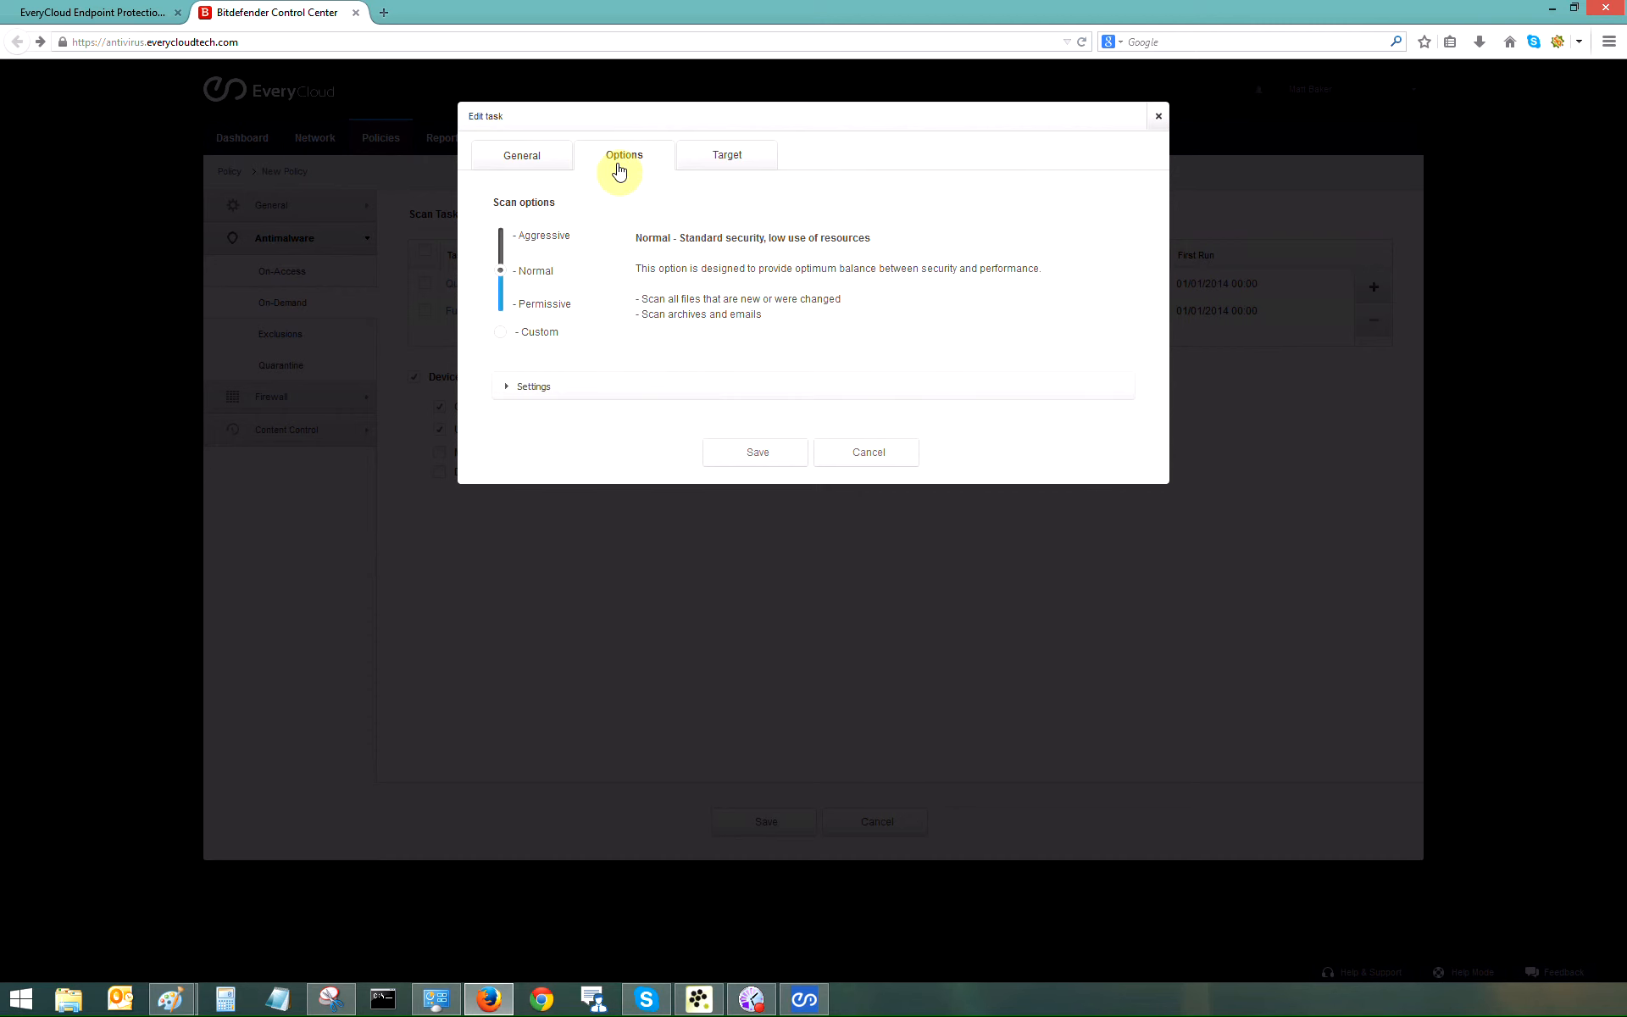
left_click(725, 158)
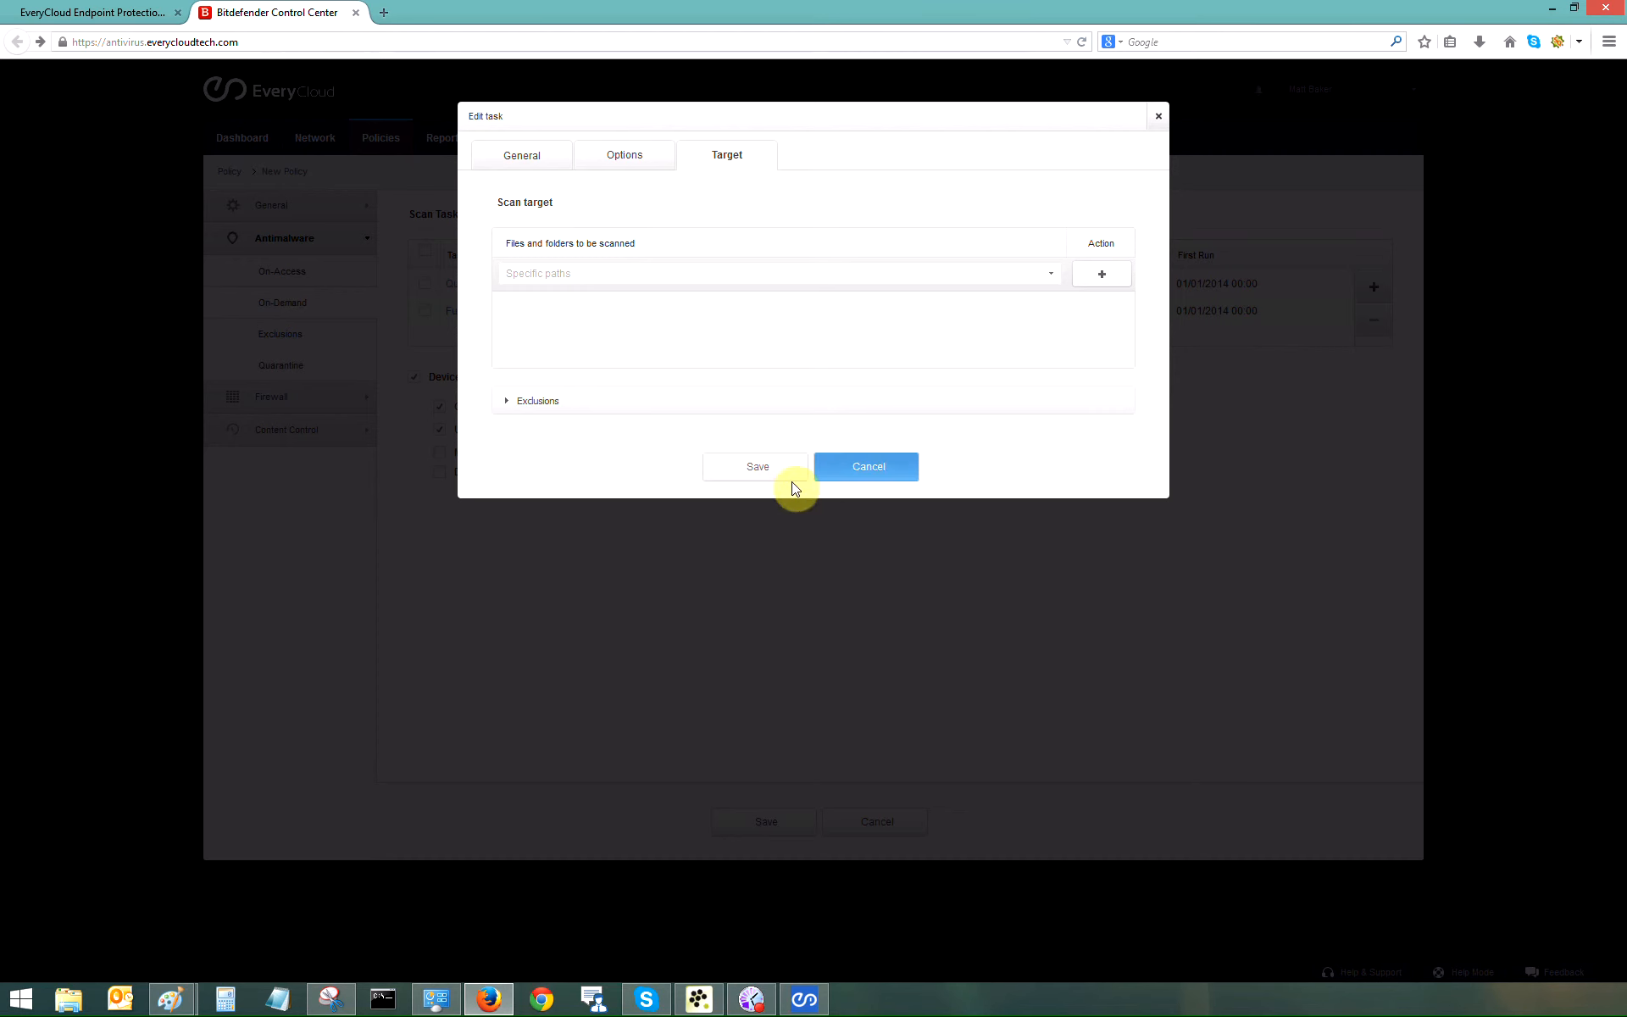
left_click(868, 467)
left_click(271, 396)
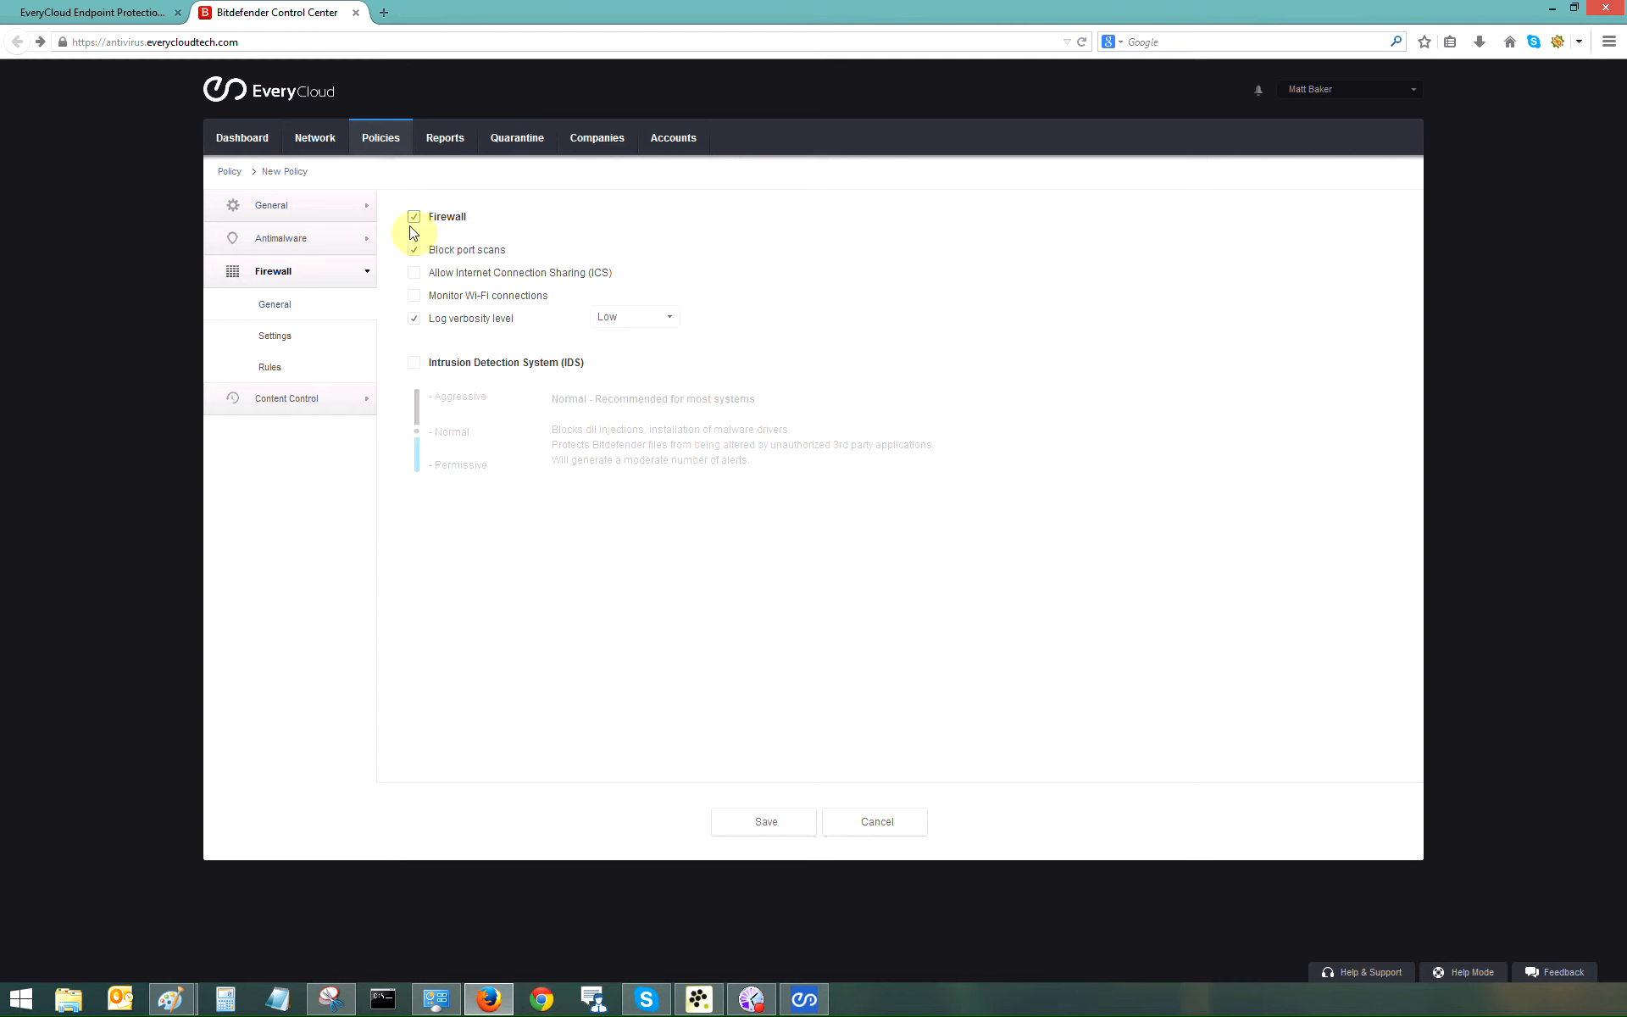
Step: Enable the Intrusion Detection System, then show the Content Control traffic settings
left_click(413, 365)
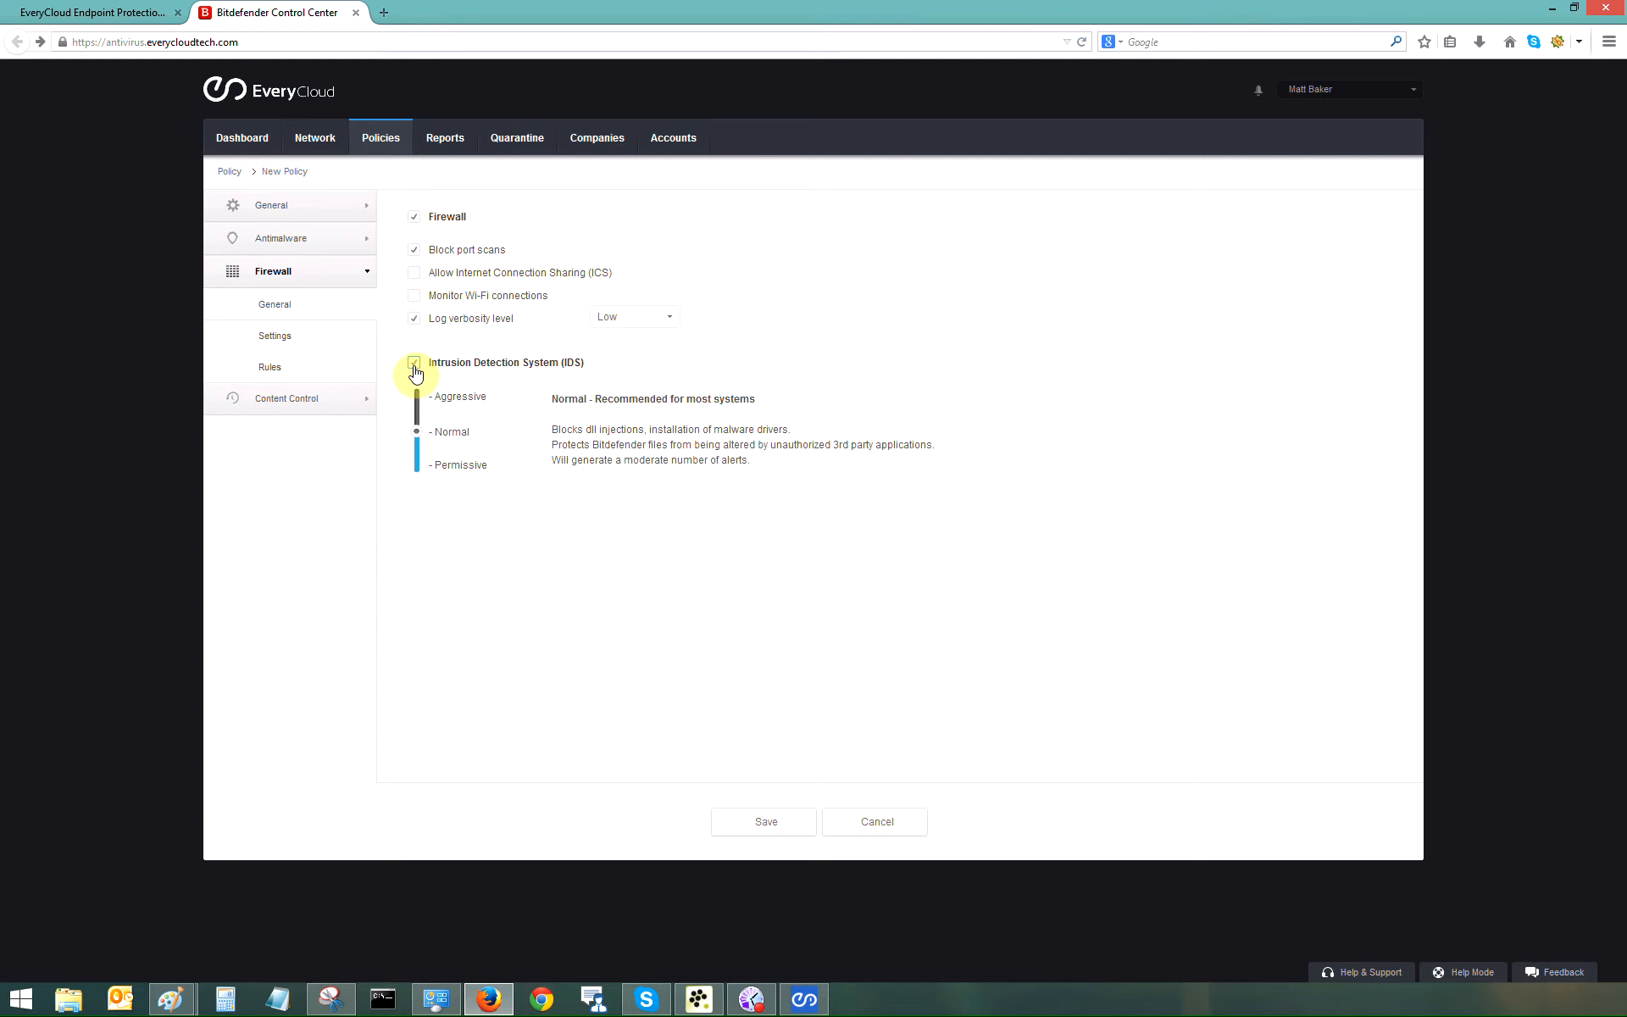
left_click(296, 398)
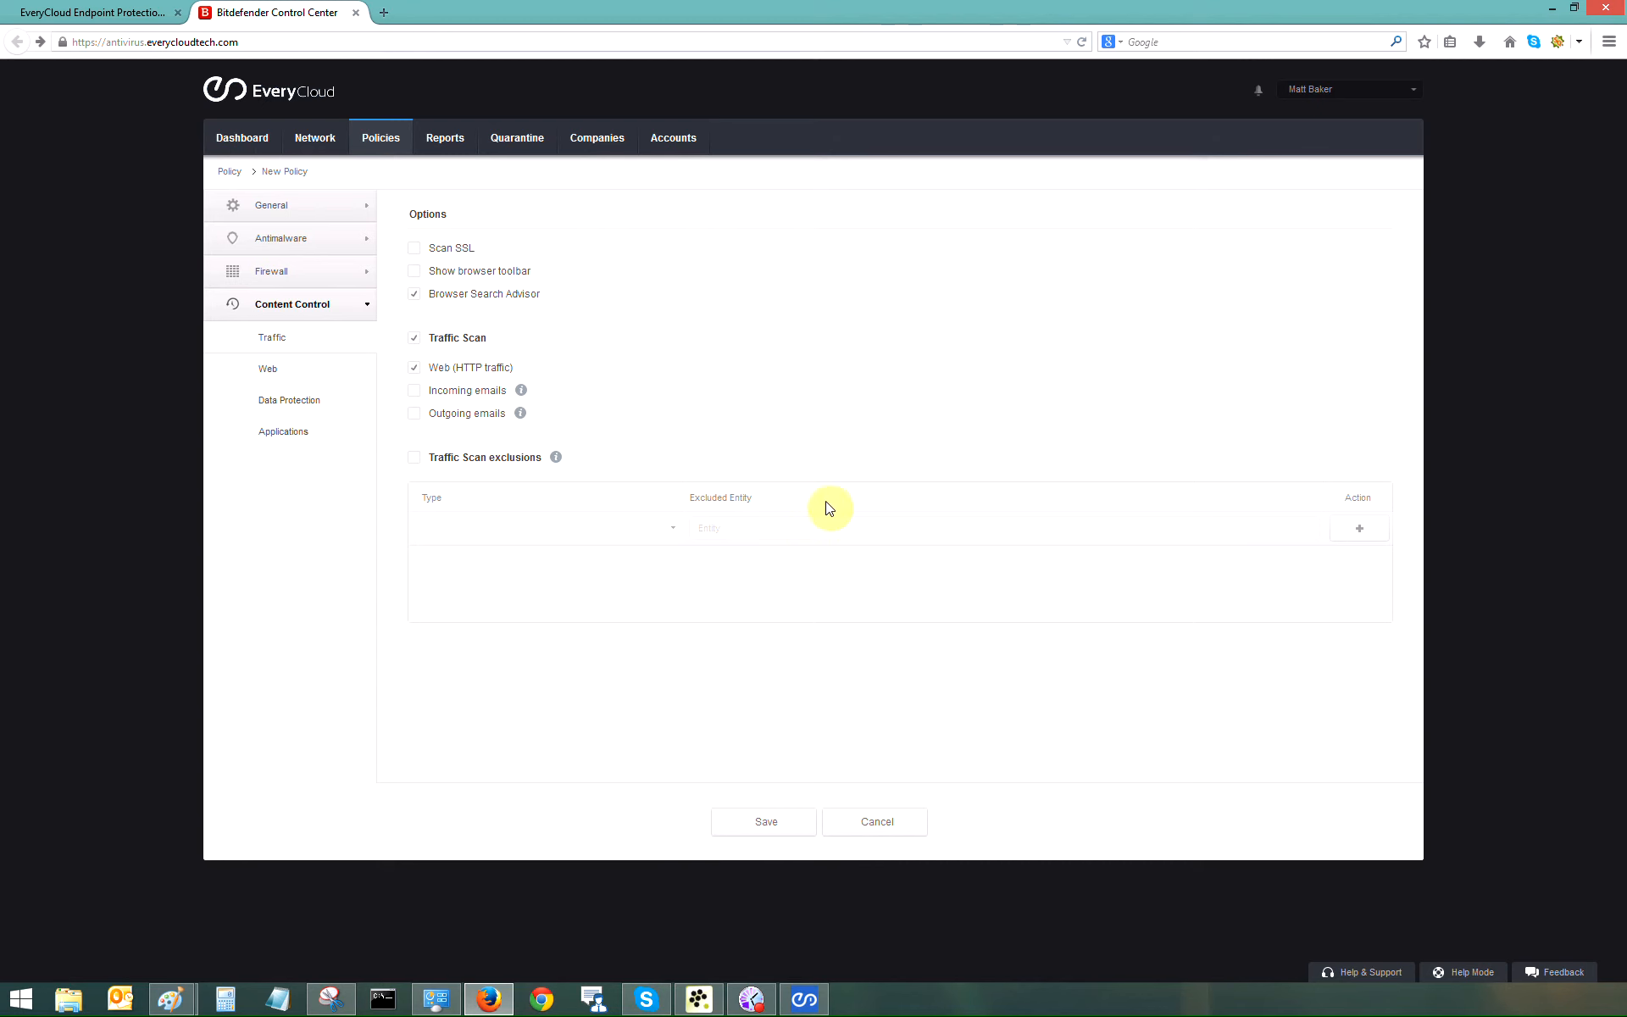
Step: Save the security policy and show the Network Packages list
left_click(770, 826)
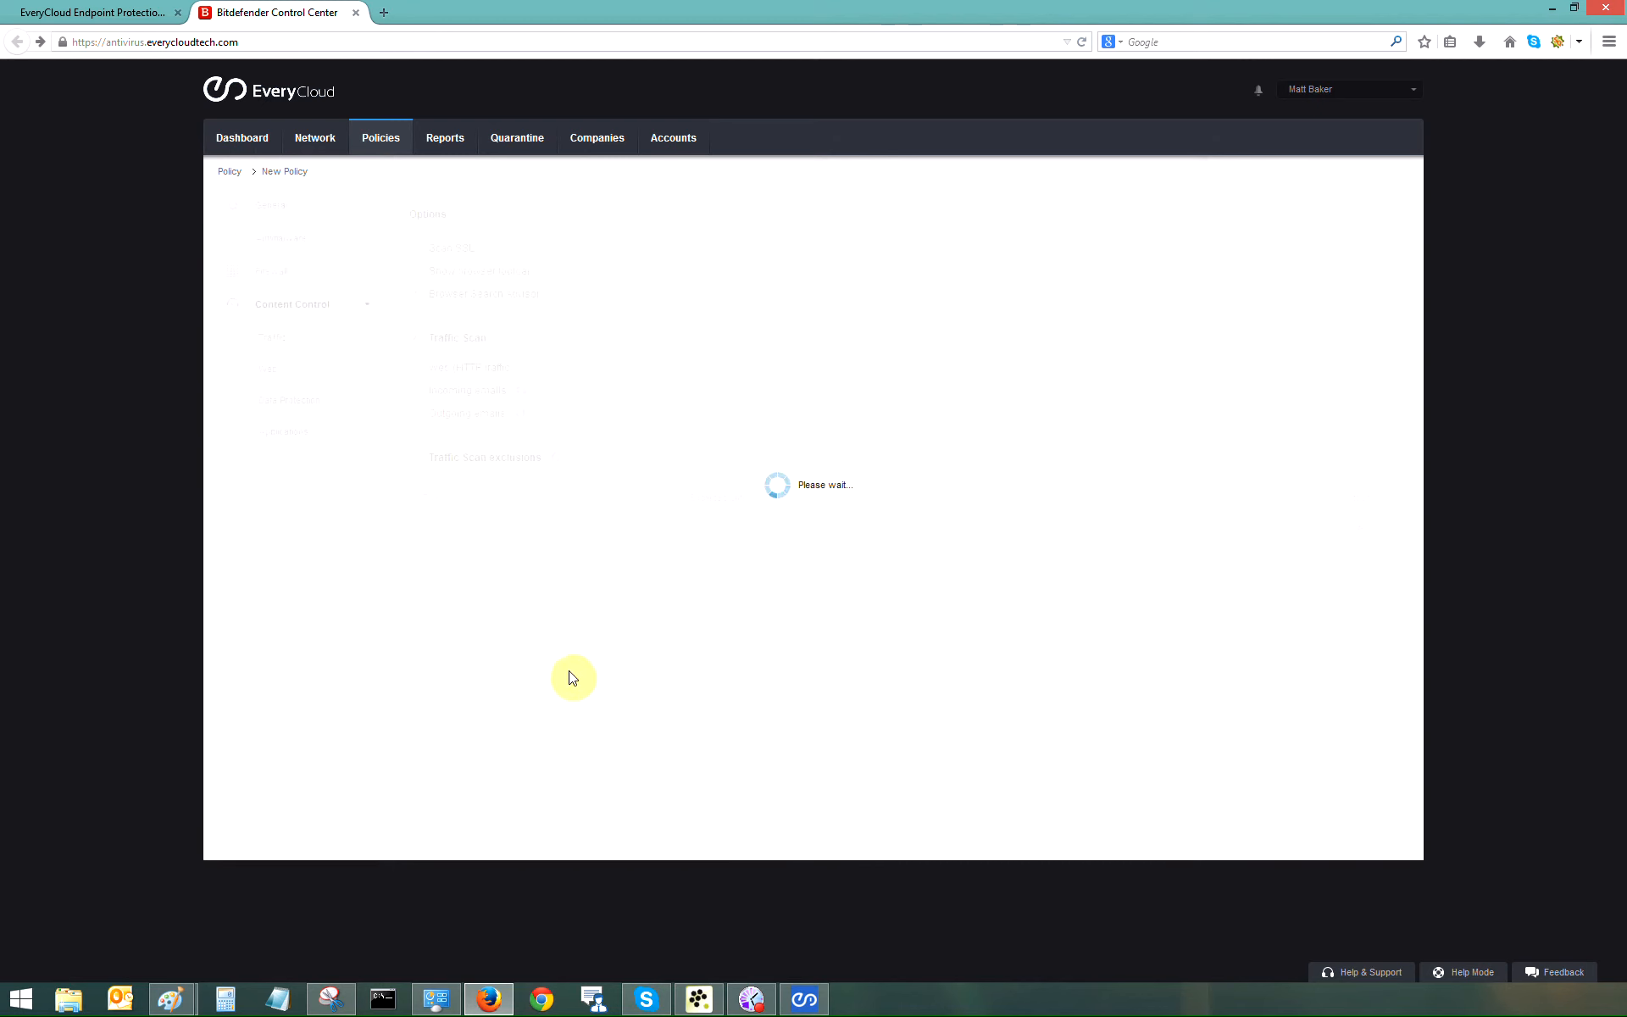
left_click(317, 170)
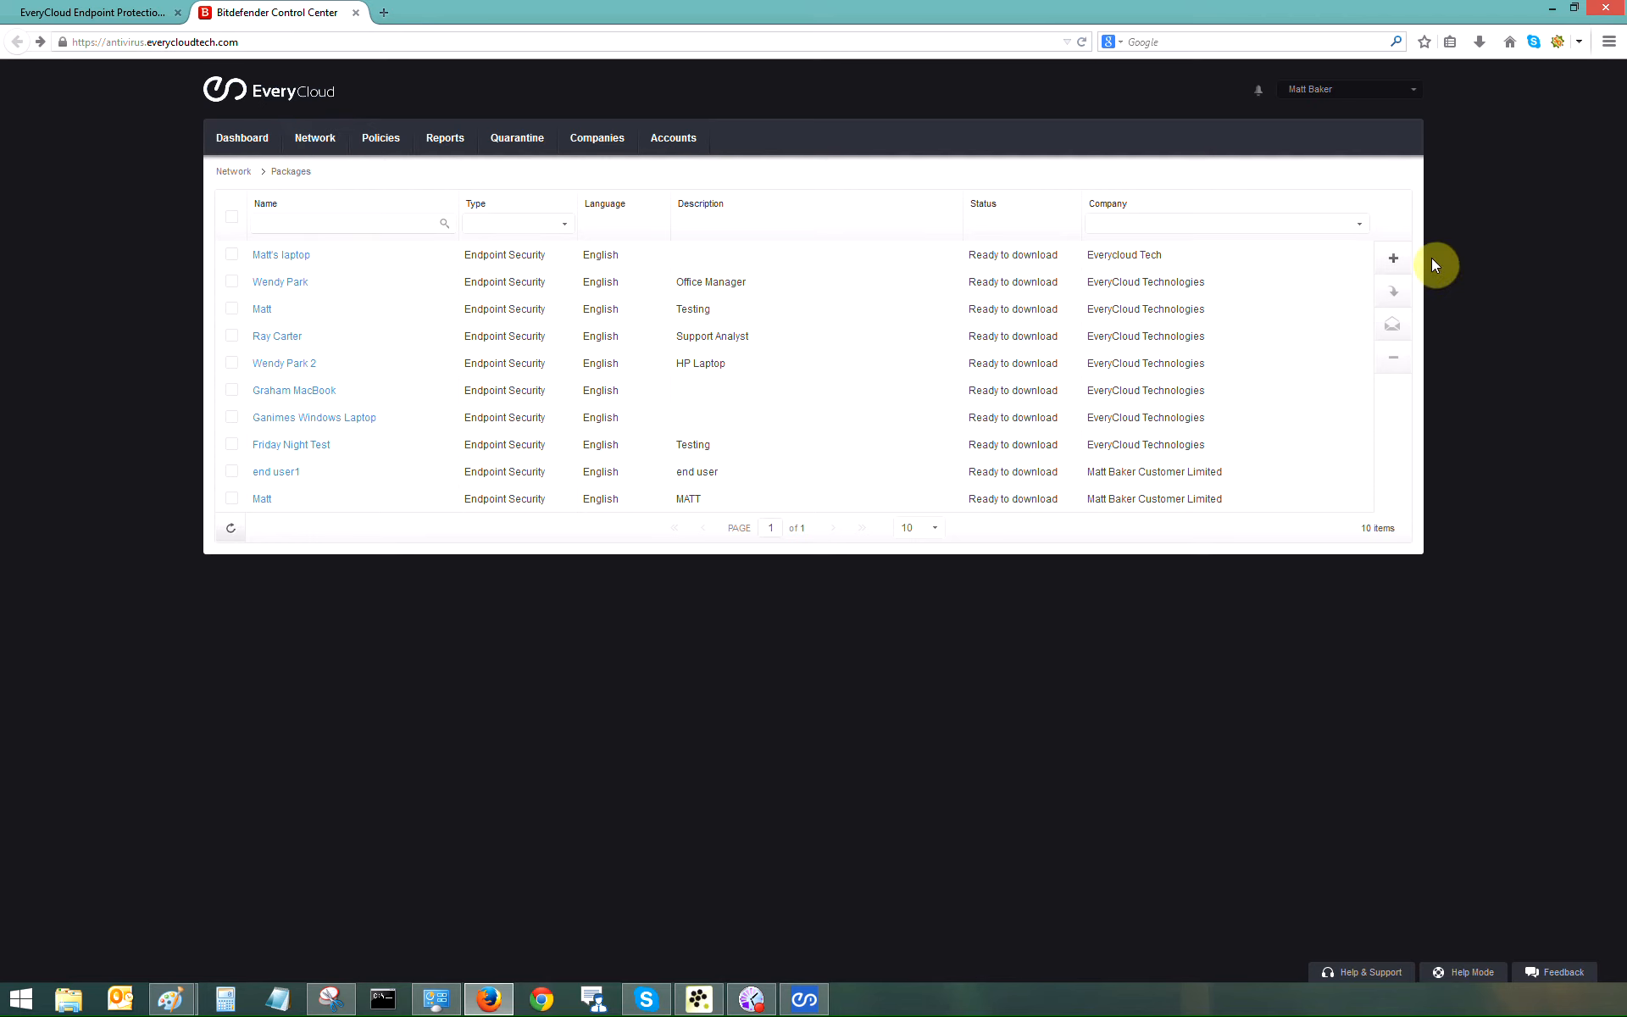
Step: Start a new package named 'New Co without Firewall' with description 'New Co'
left_click(1393, 260)
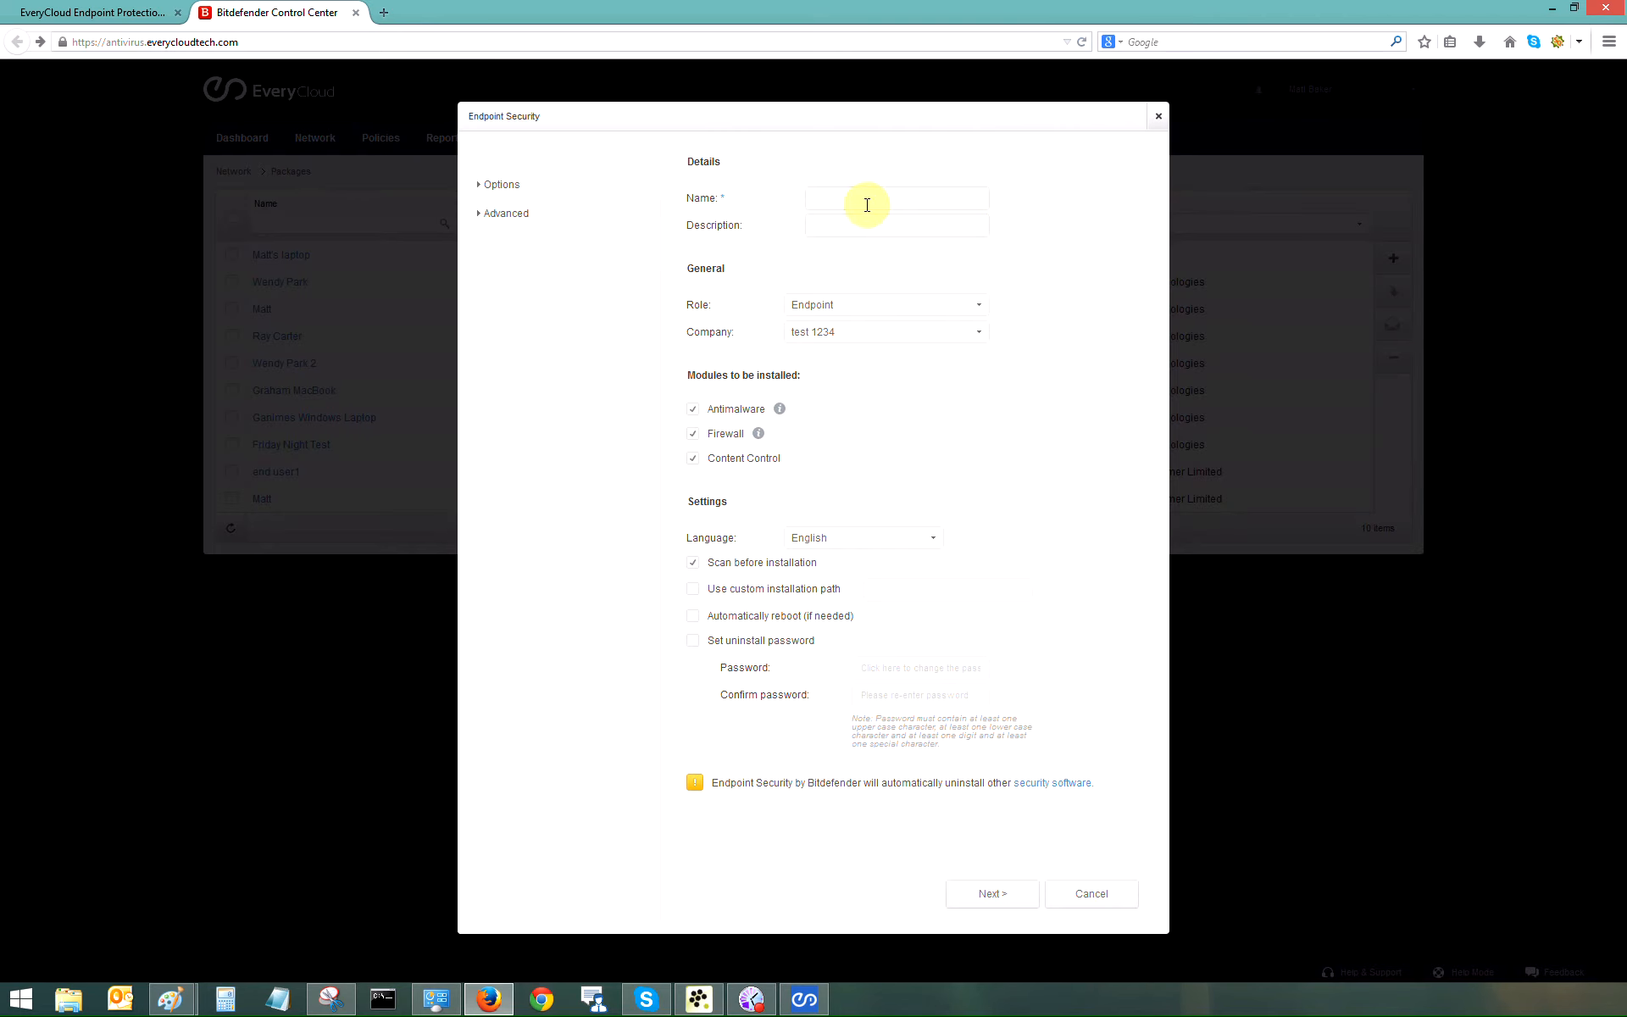
left_click(867, 204)
type("New Co without Firewak")
key("BackSpace")
key("BackSpace")
type("ll")
key("Tab")
type("New Co")
Step: Keep Endpoint as the package role, assign company New CO, and continue
left_click(963, 306)
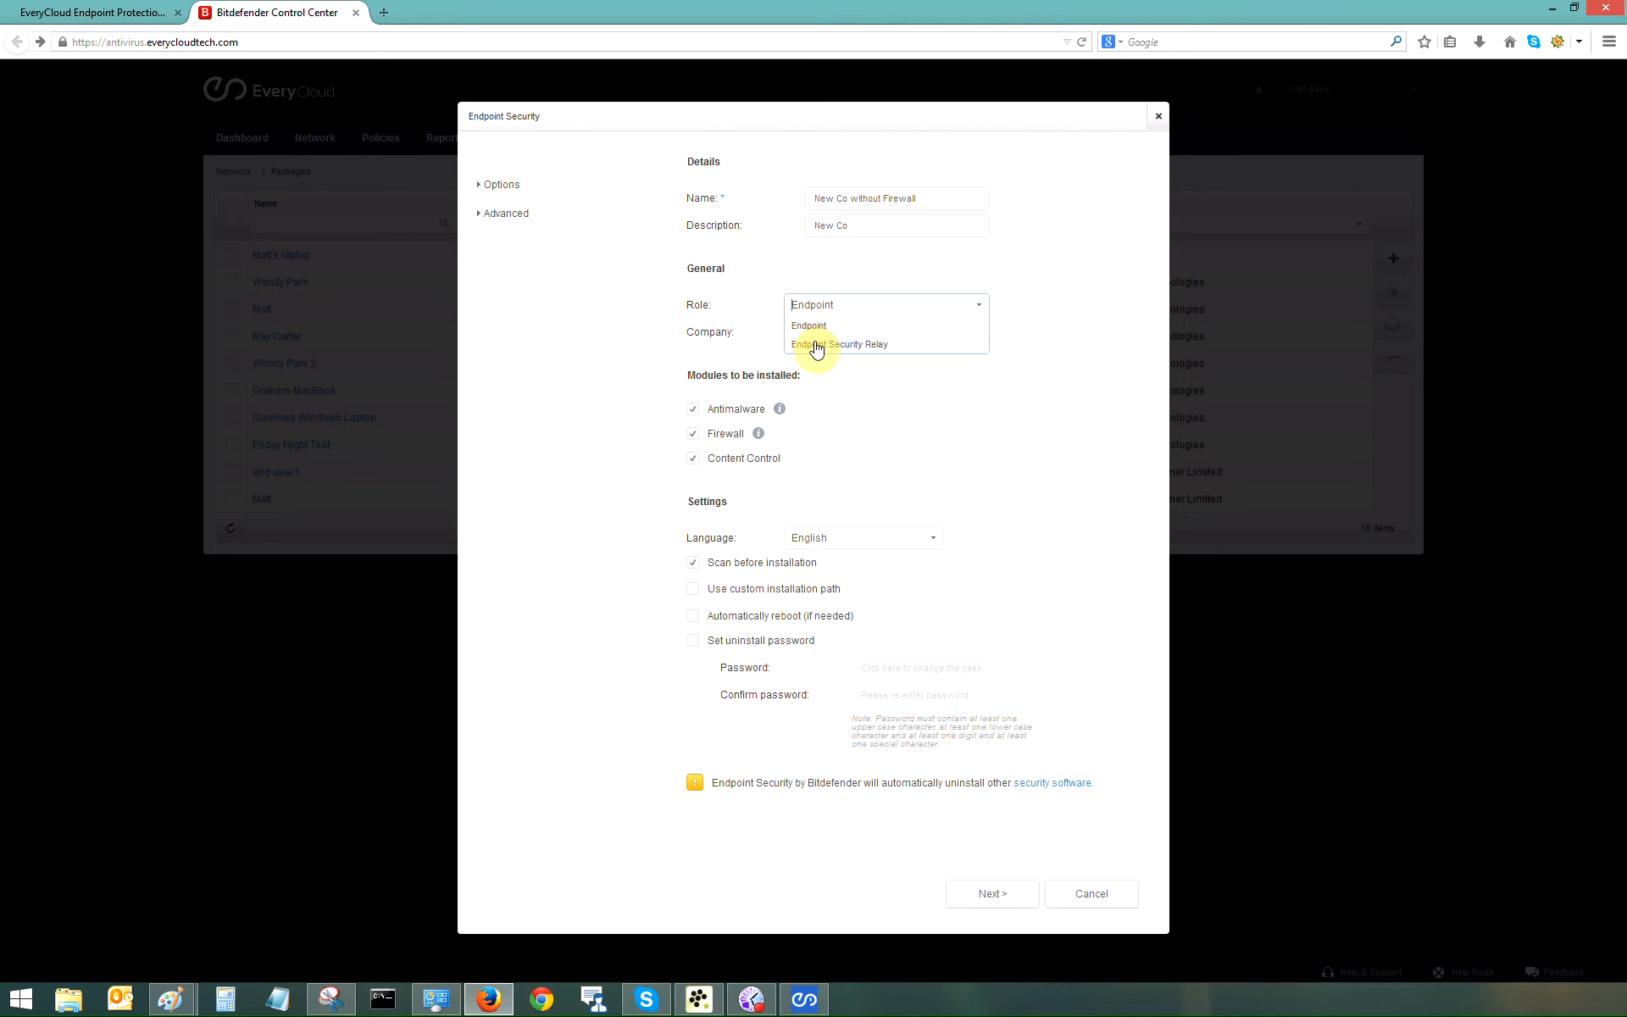
left_click(810, 326)
left_click(978, 333)
left_click(813, 371)
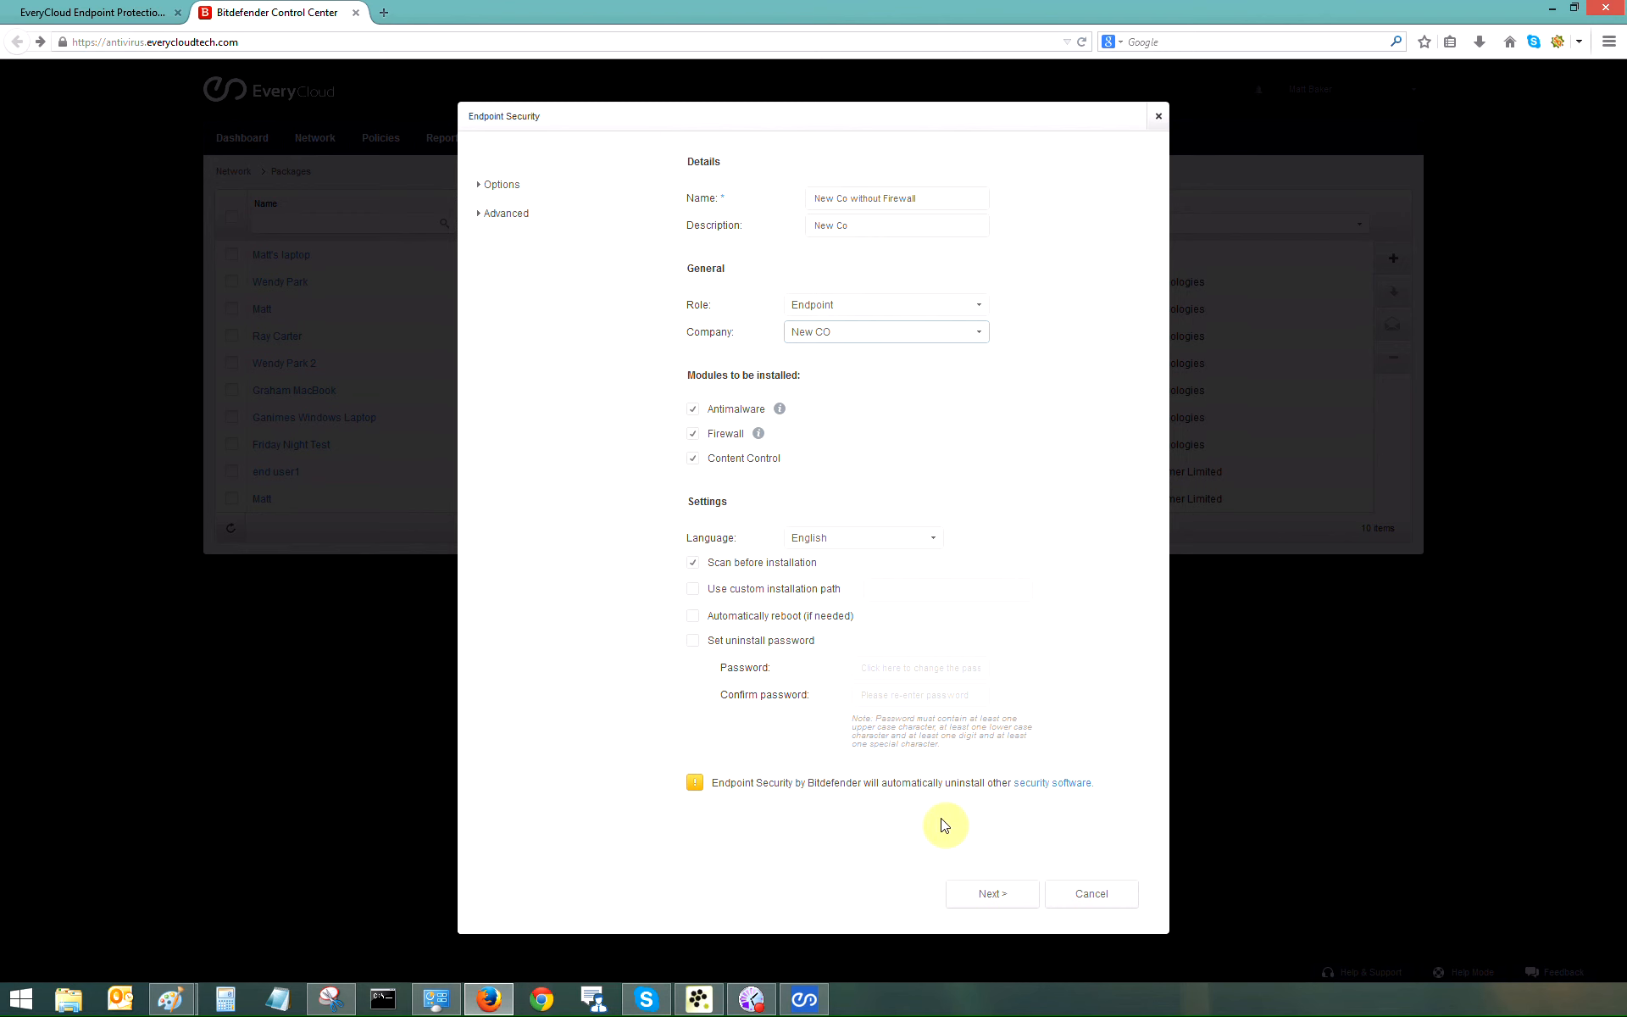
left_click(980, 896)
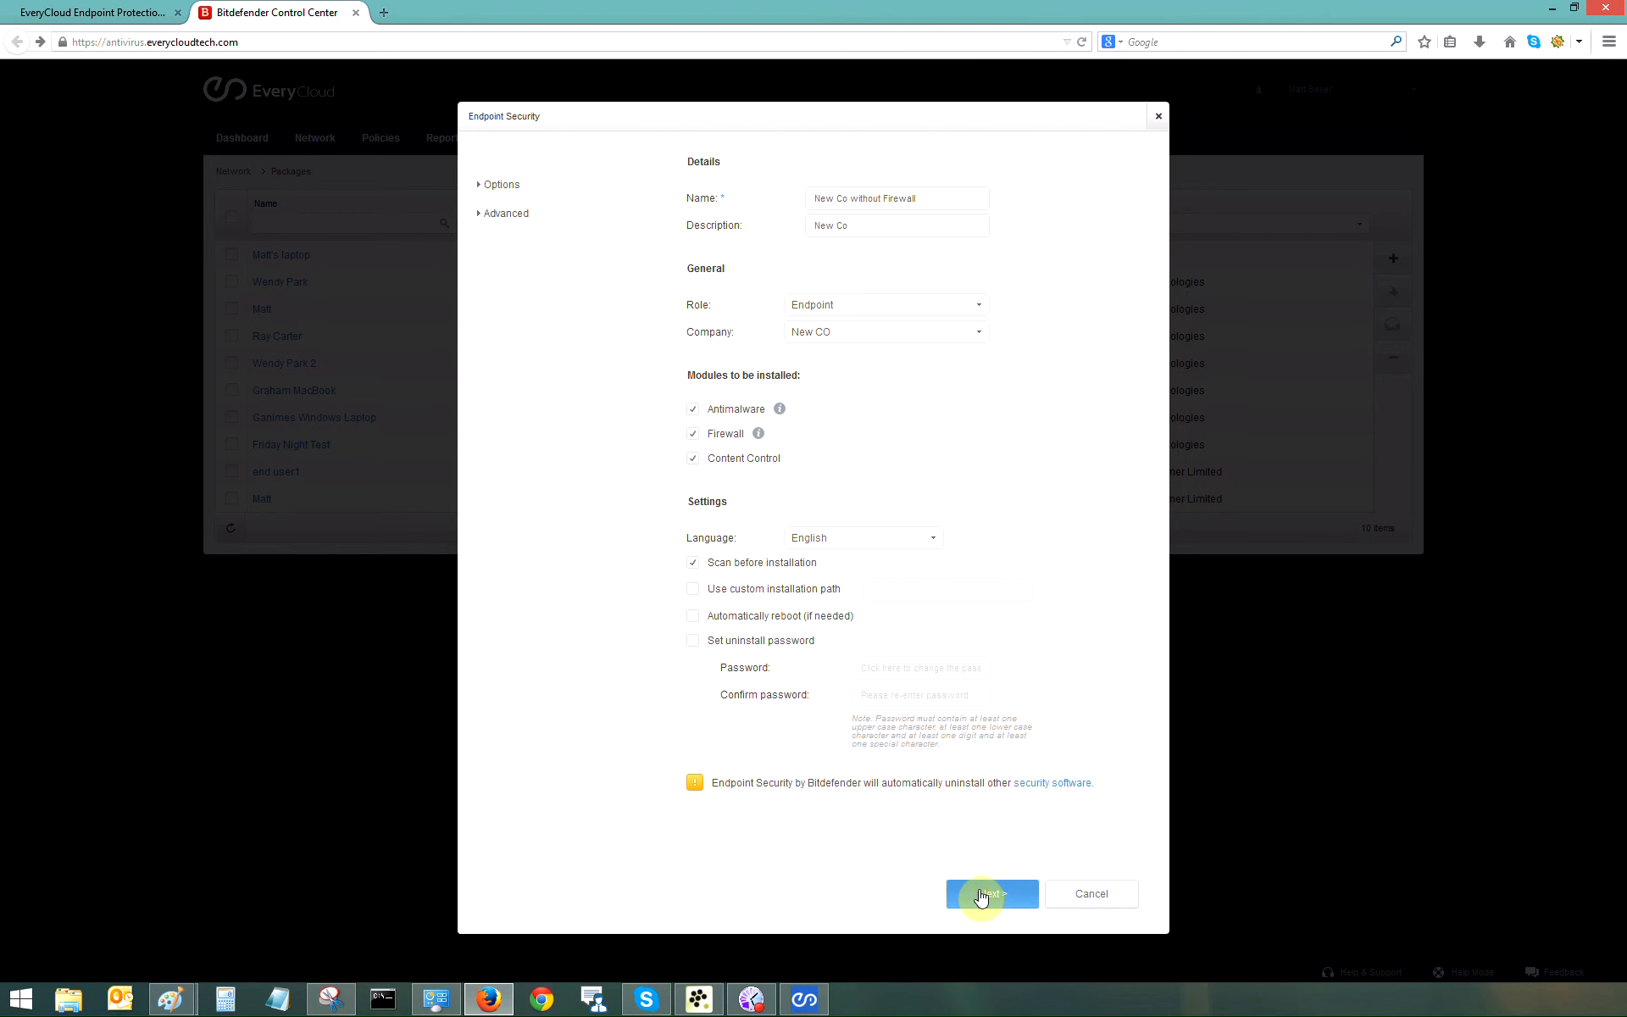
Step: Save the package connecting to Bitdefender Cloud, then begin another new package
left_click(978, 896)
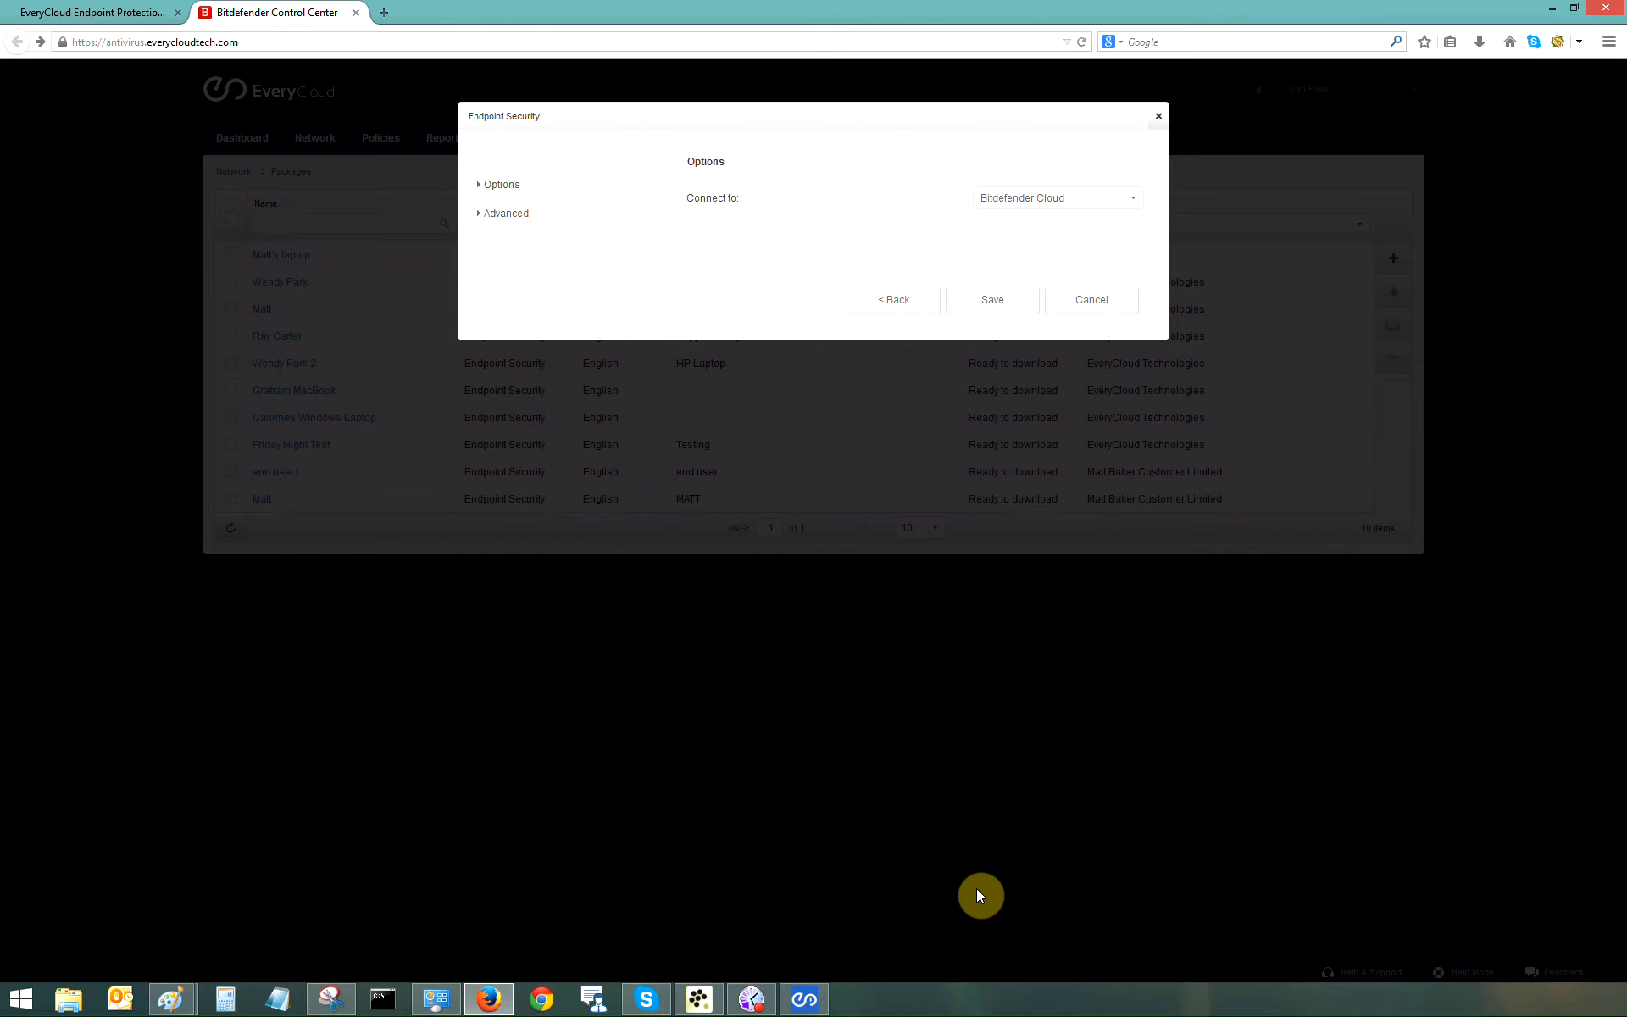
left_click(1030, 318)
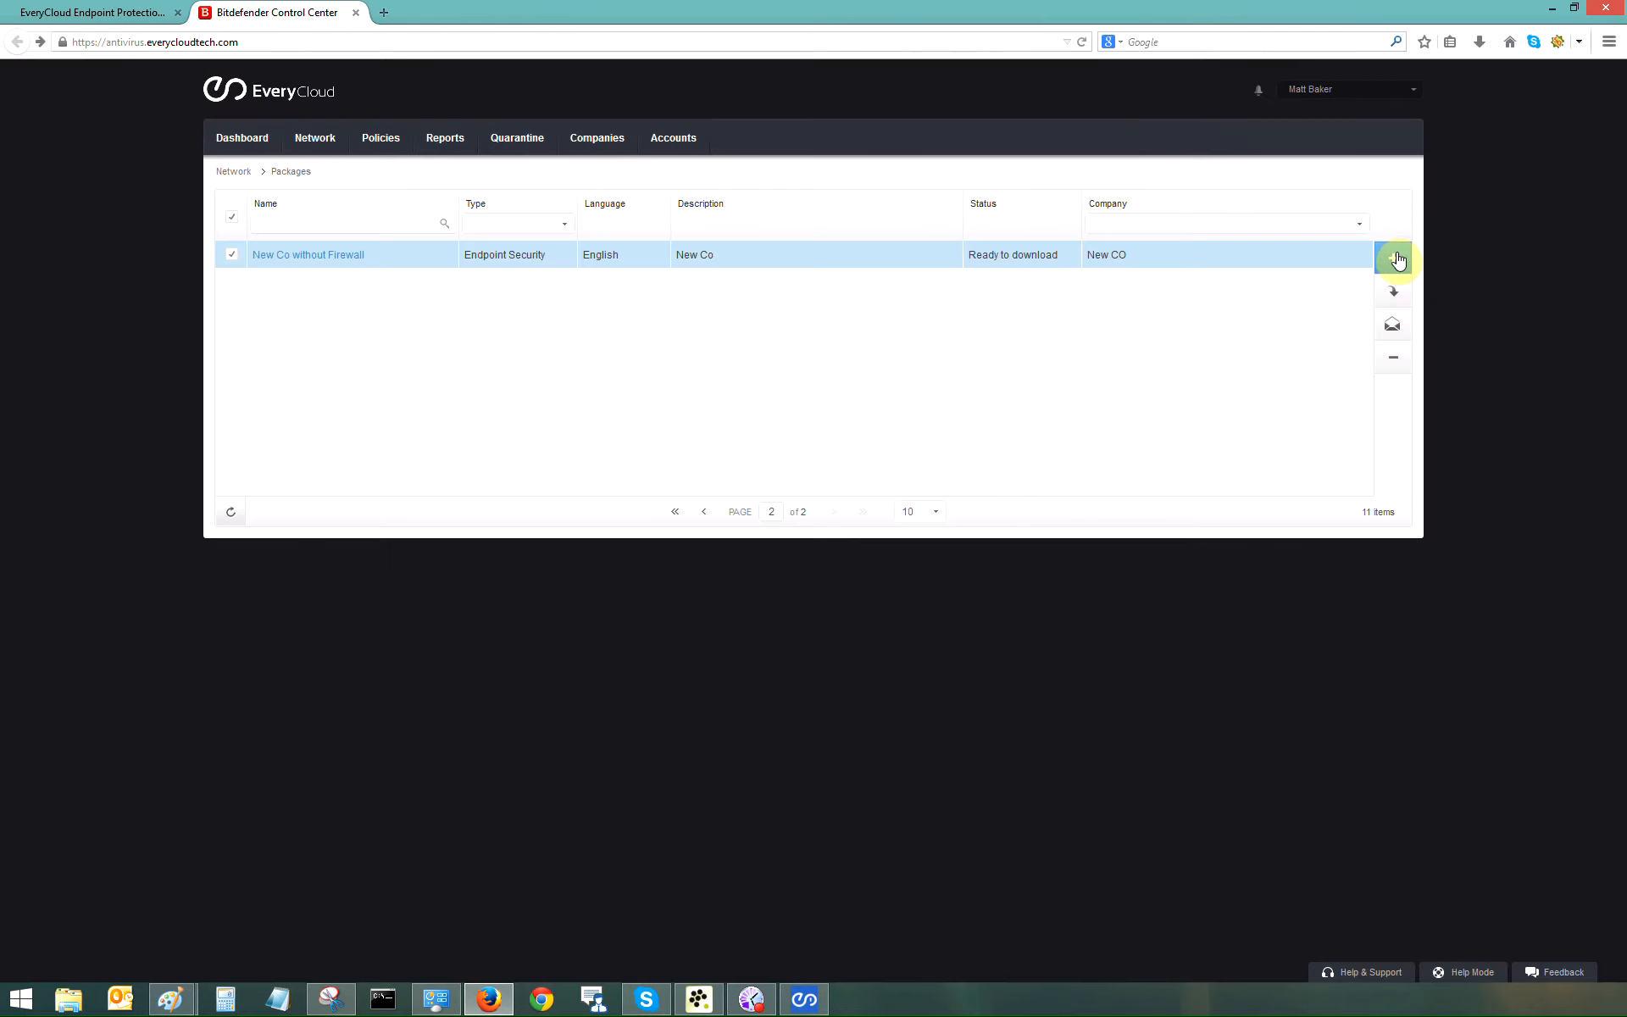
left_click(1394, 259)
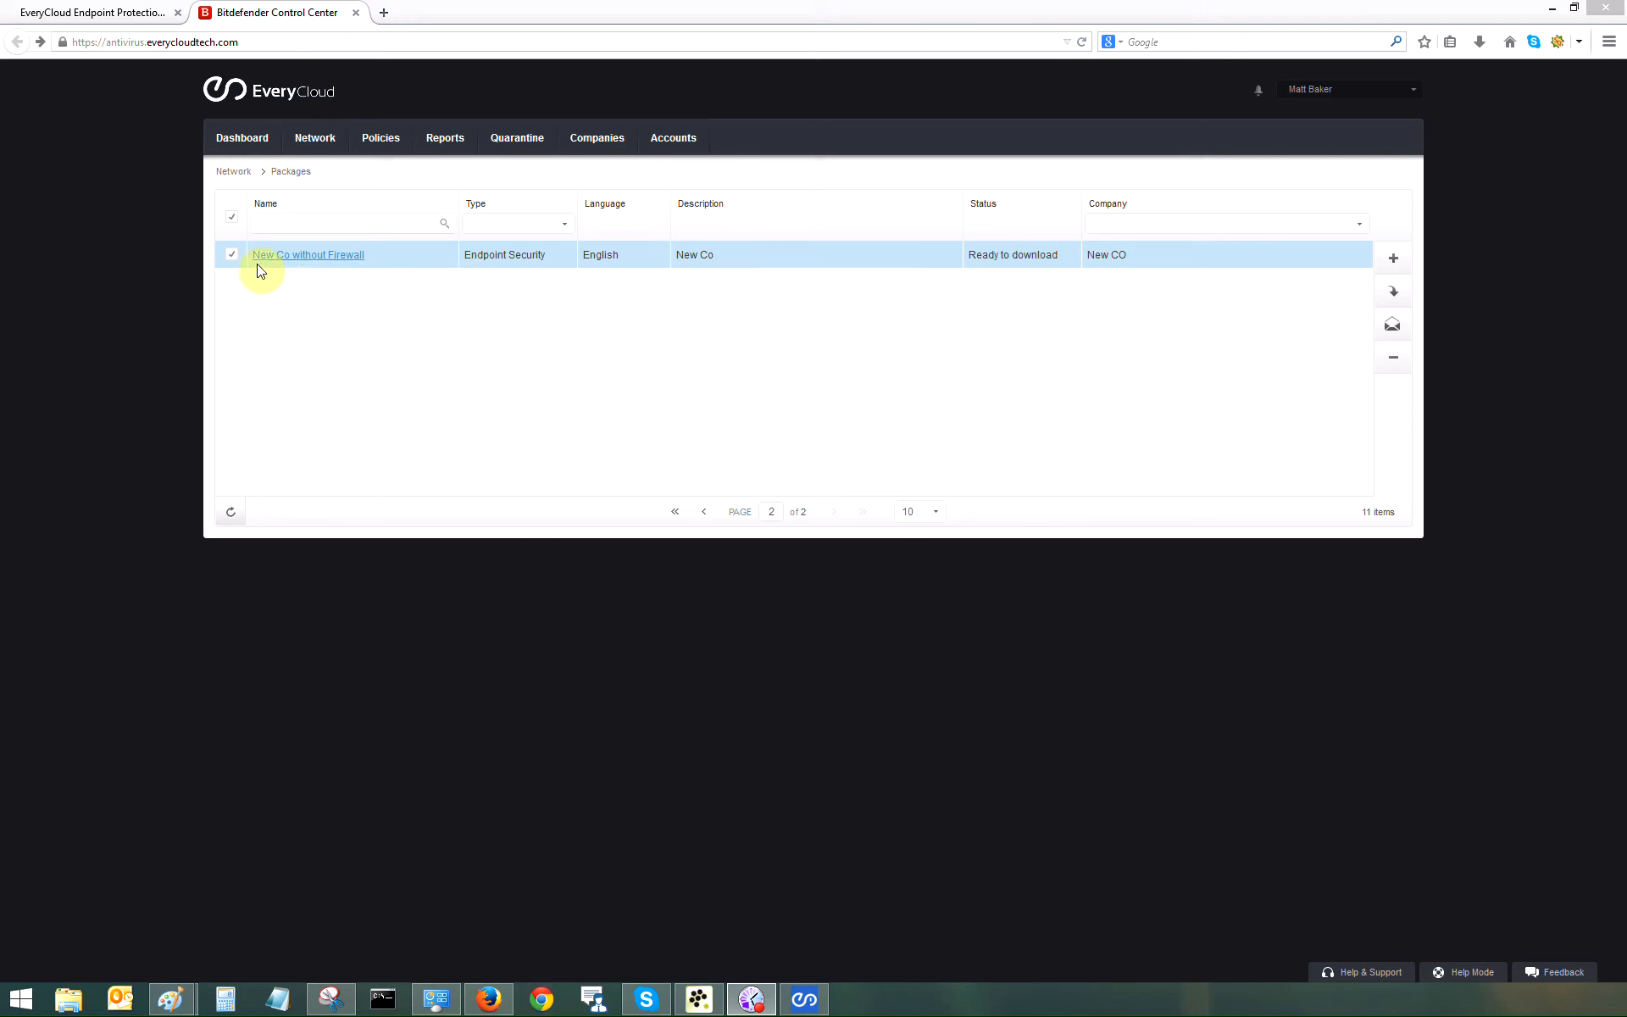
left_click(1394, 297)
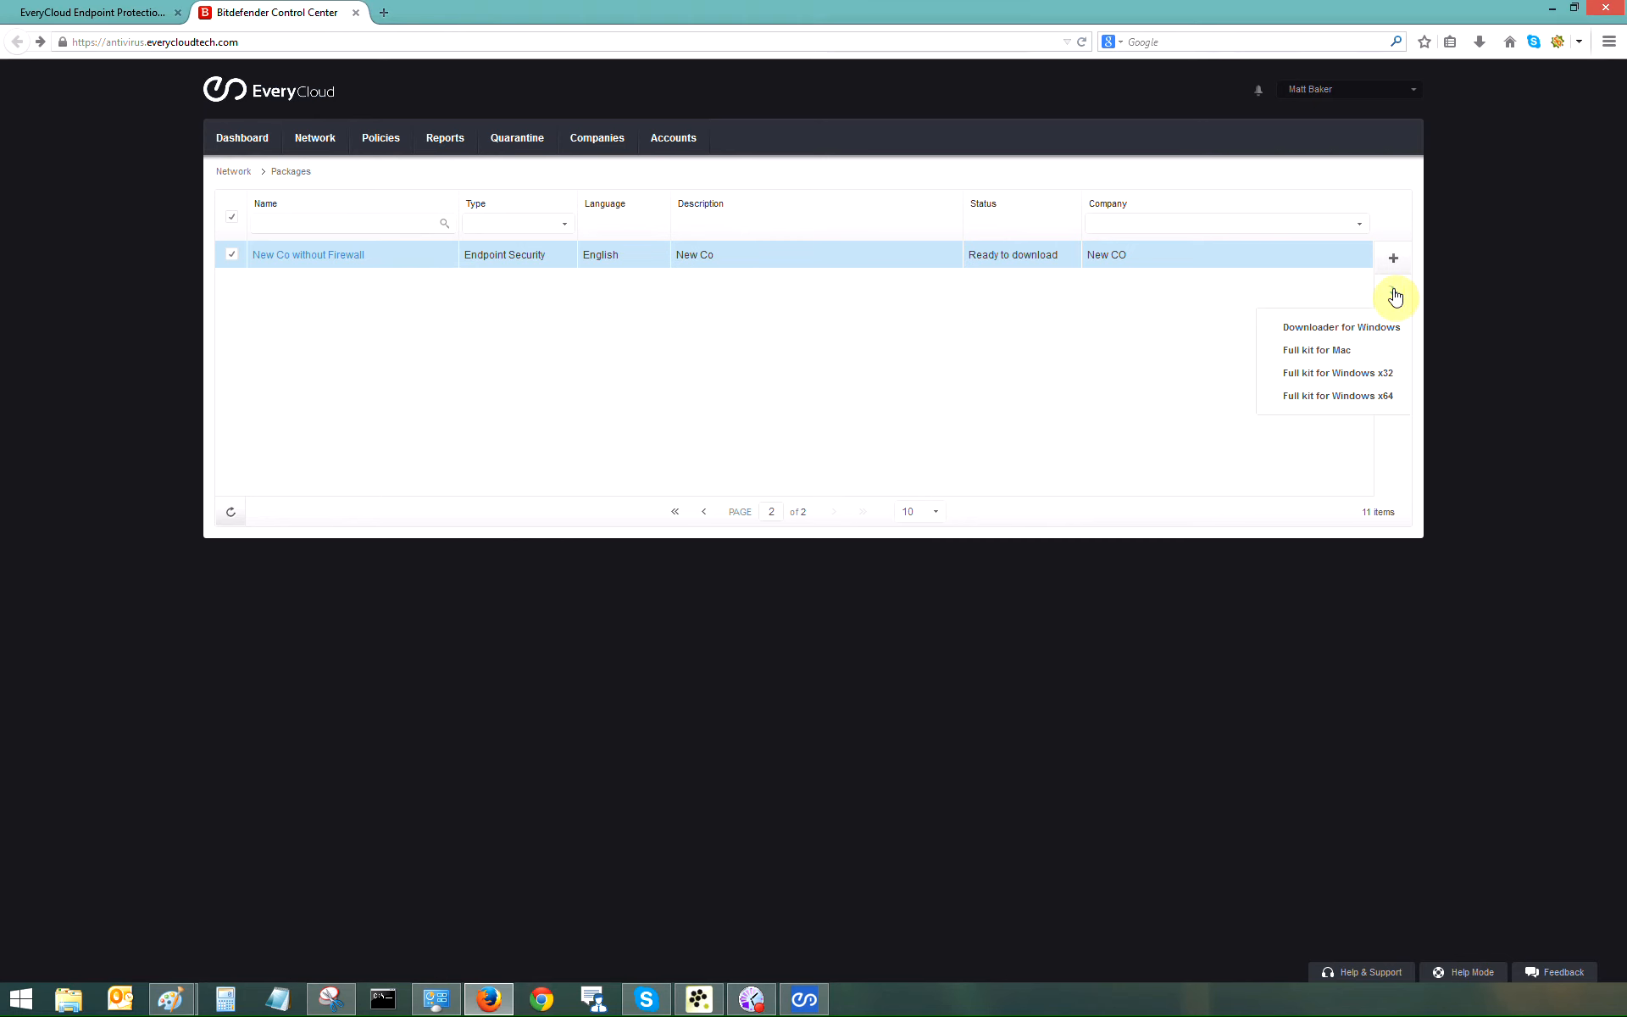
left_click(1317, 331)
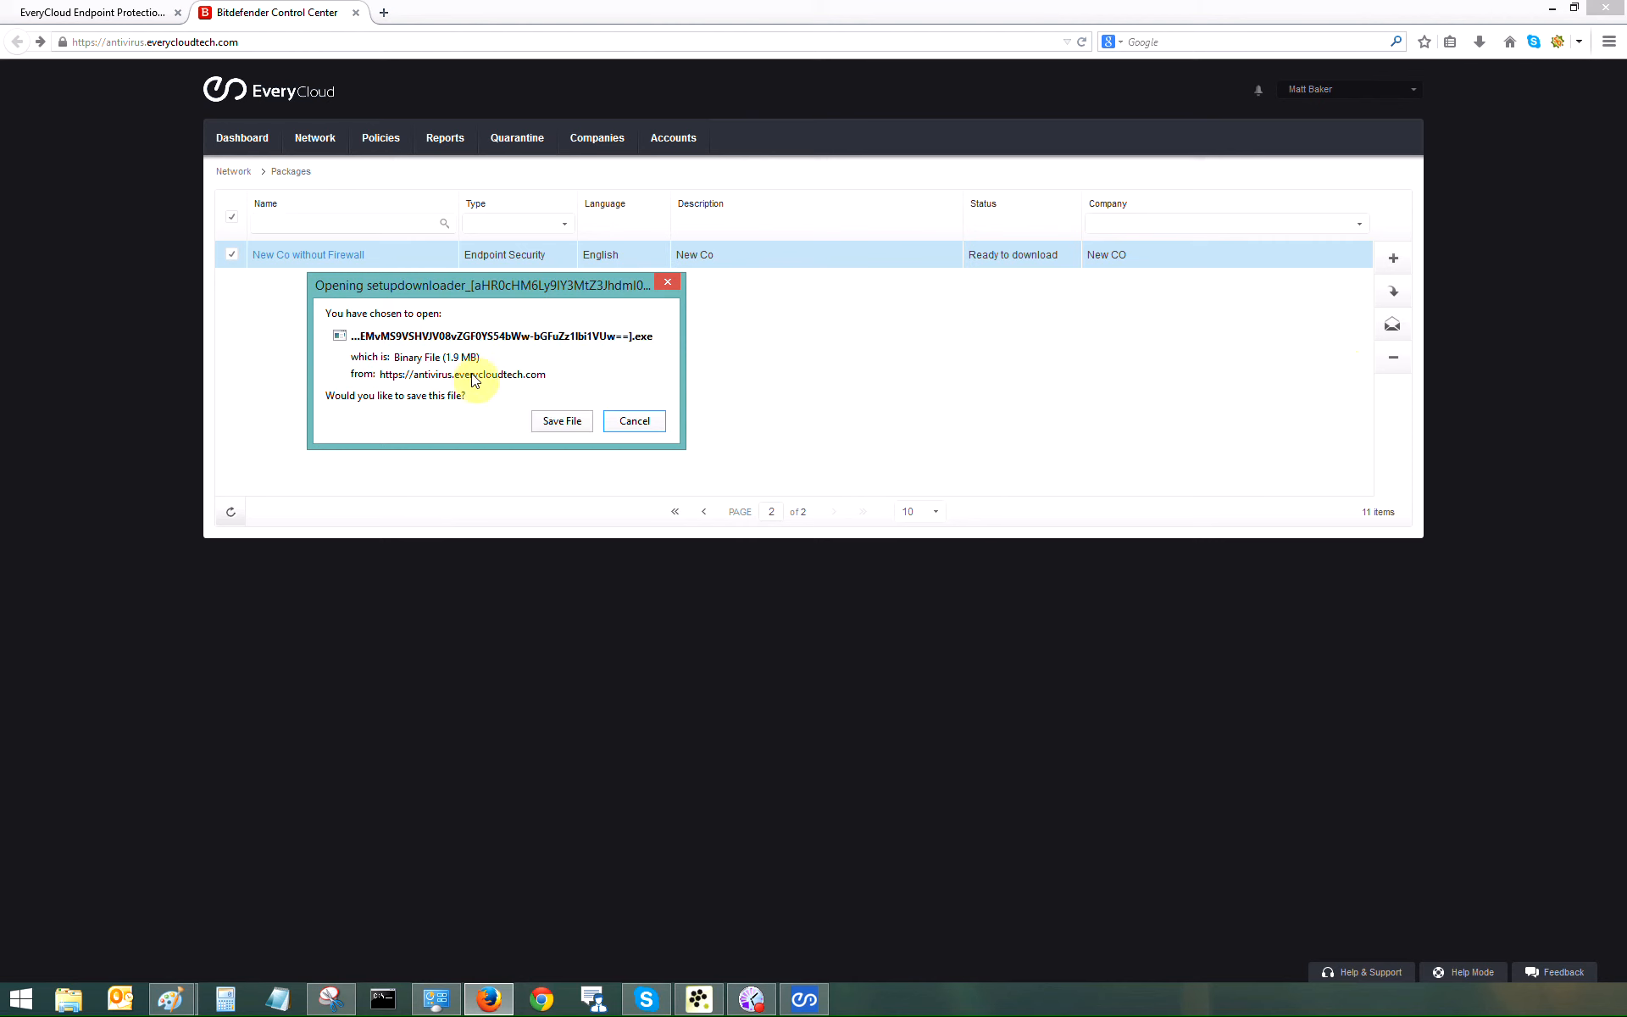
left_click(634, 421)
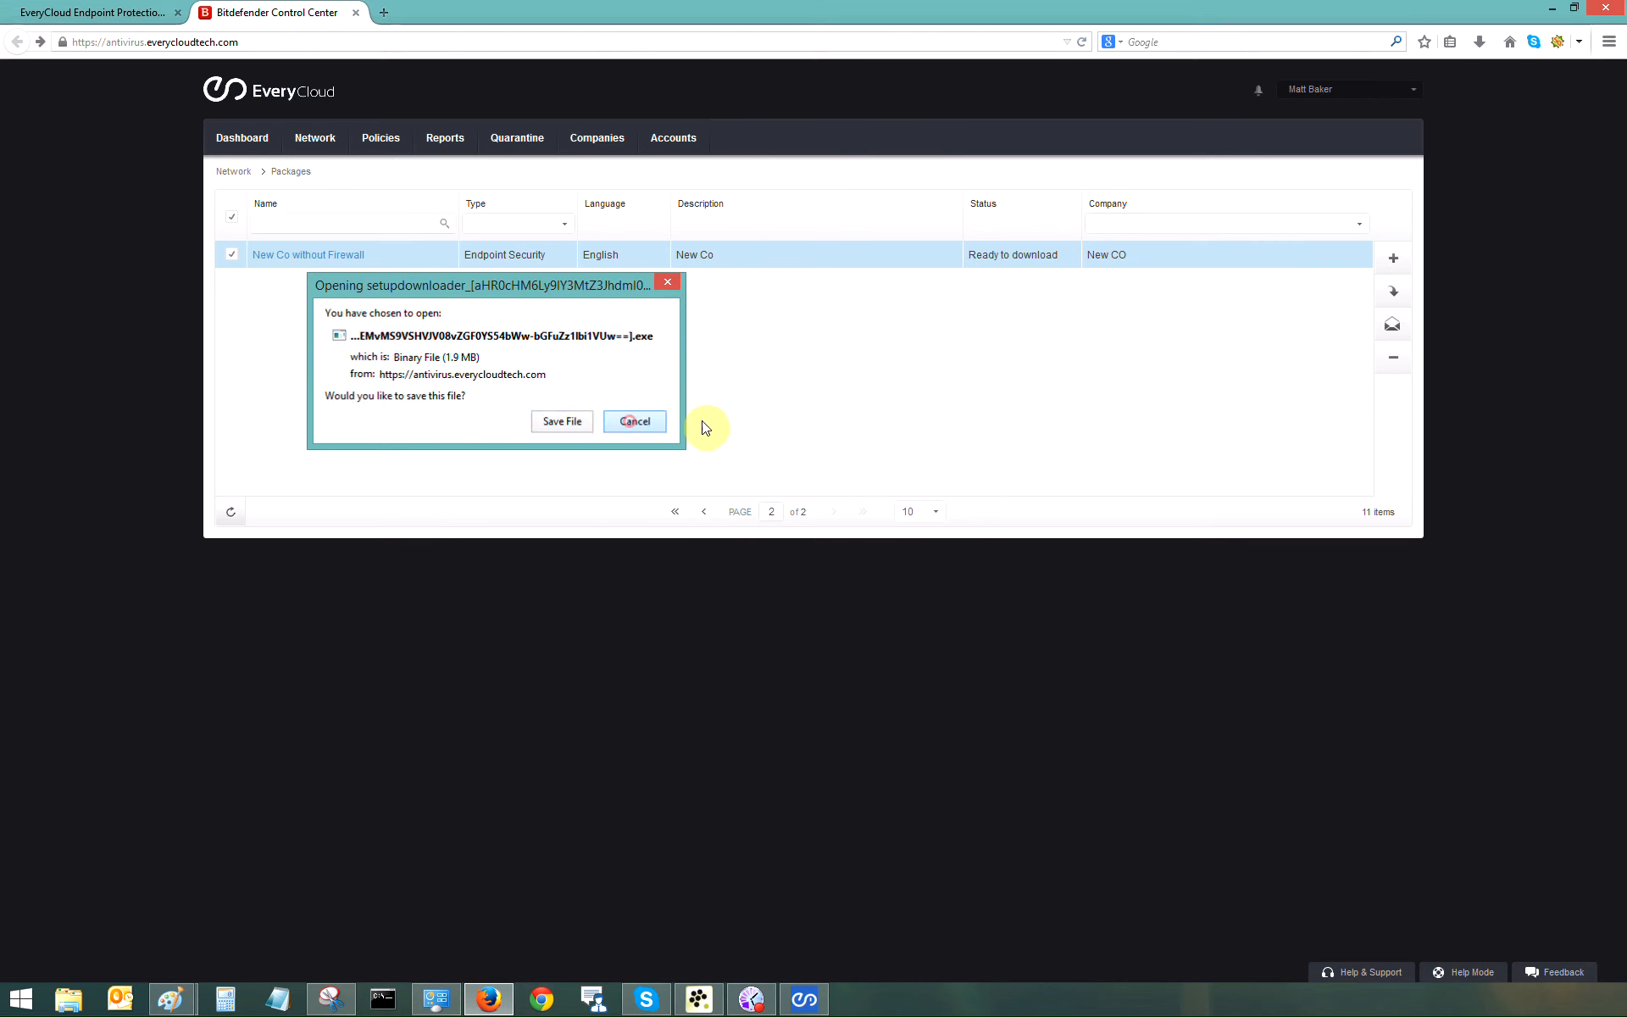
Step: Email the package's installation links to the New Co contact's e-mail address
left_click(1390, 328)
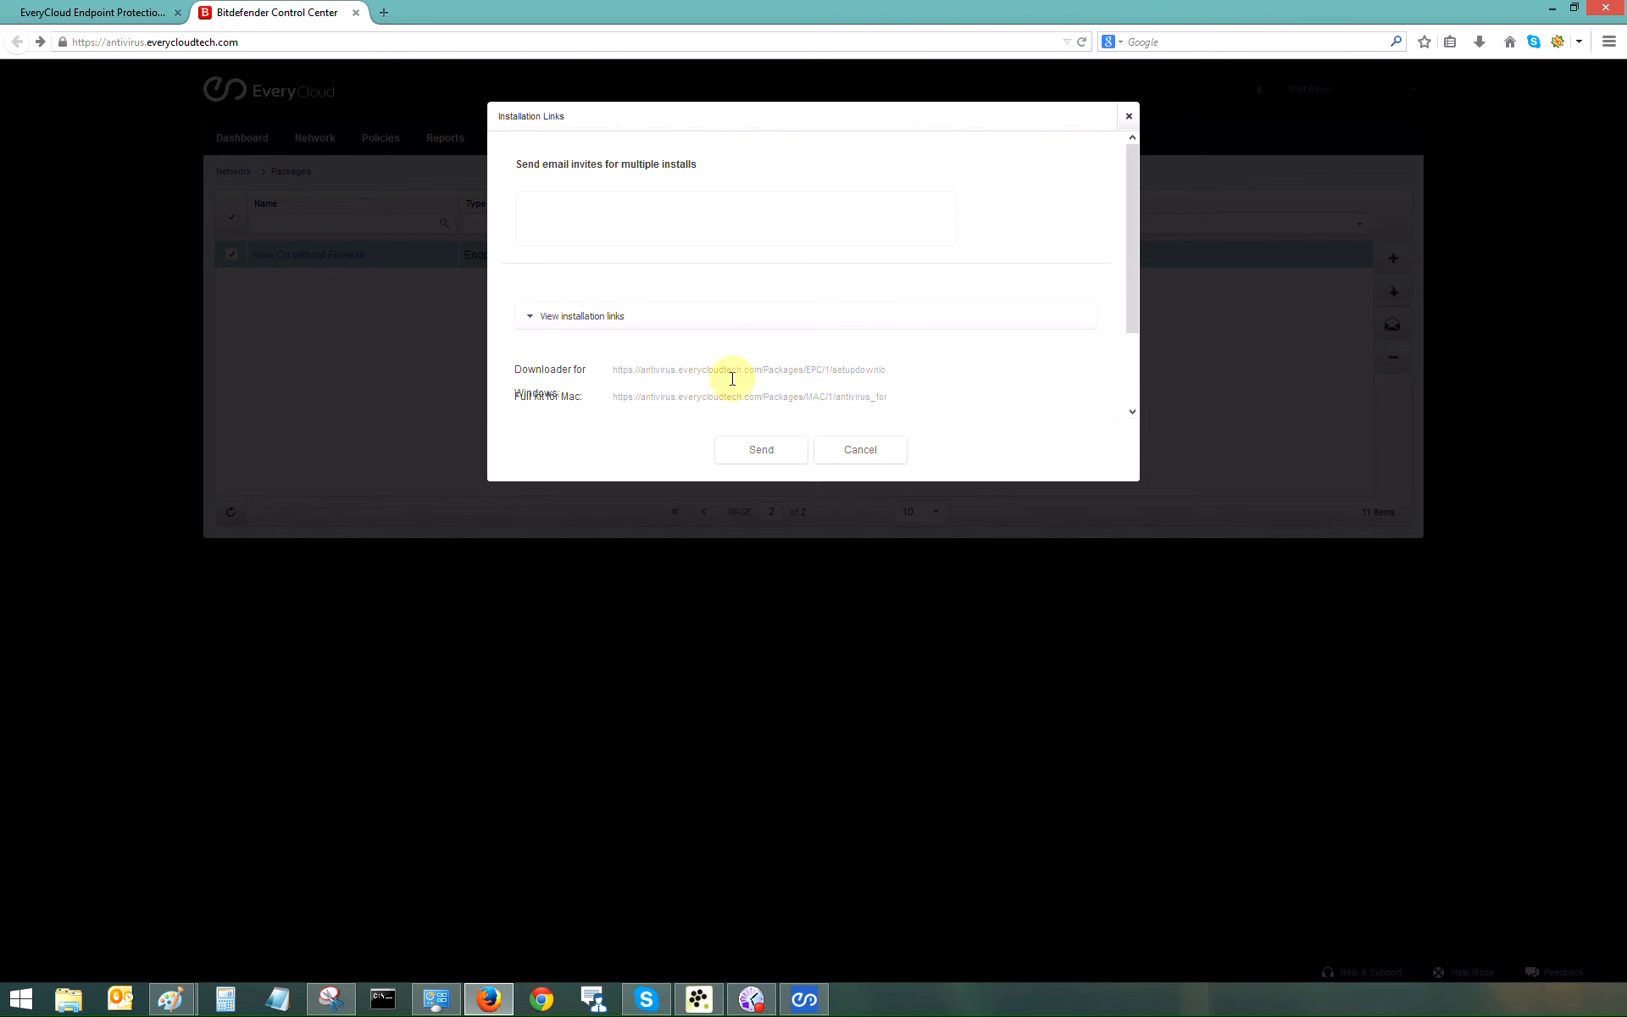
left_click(538, 200)
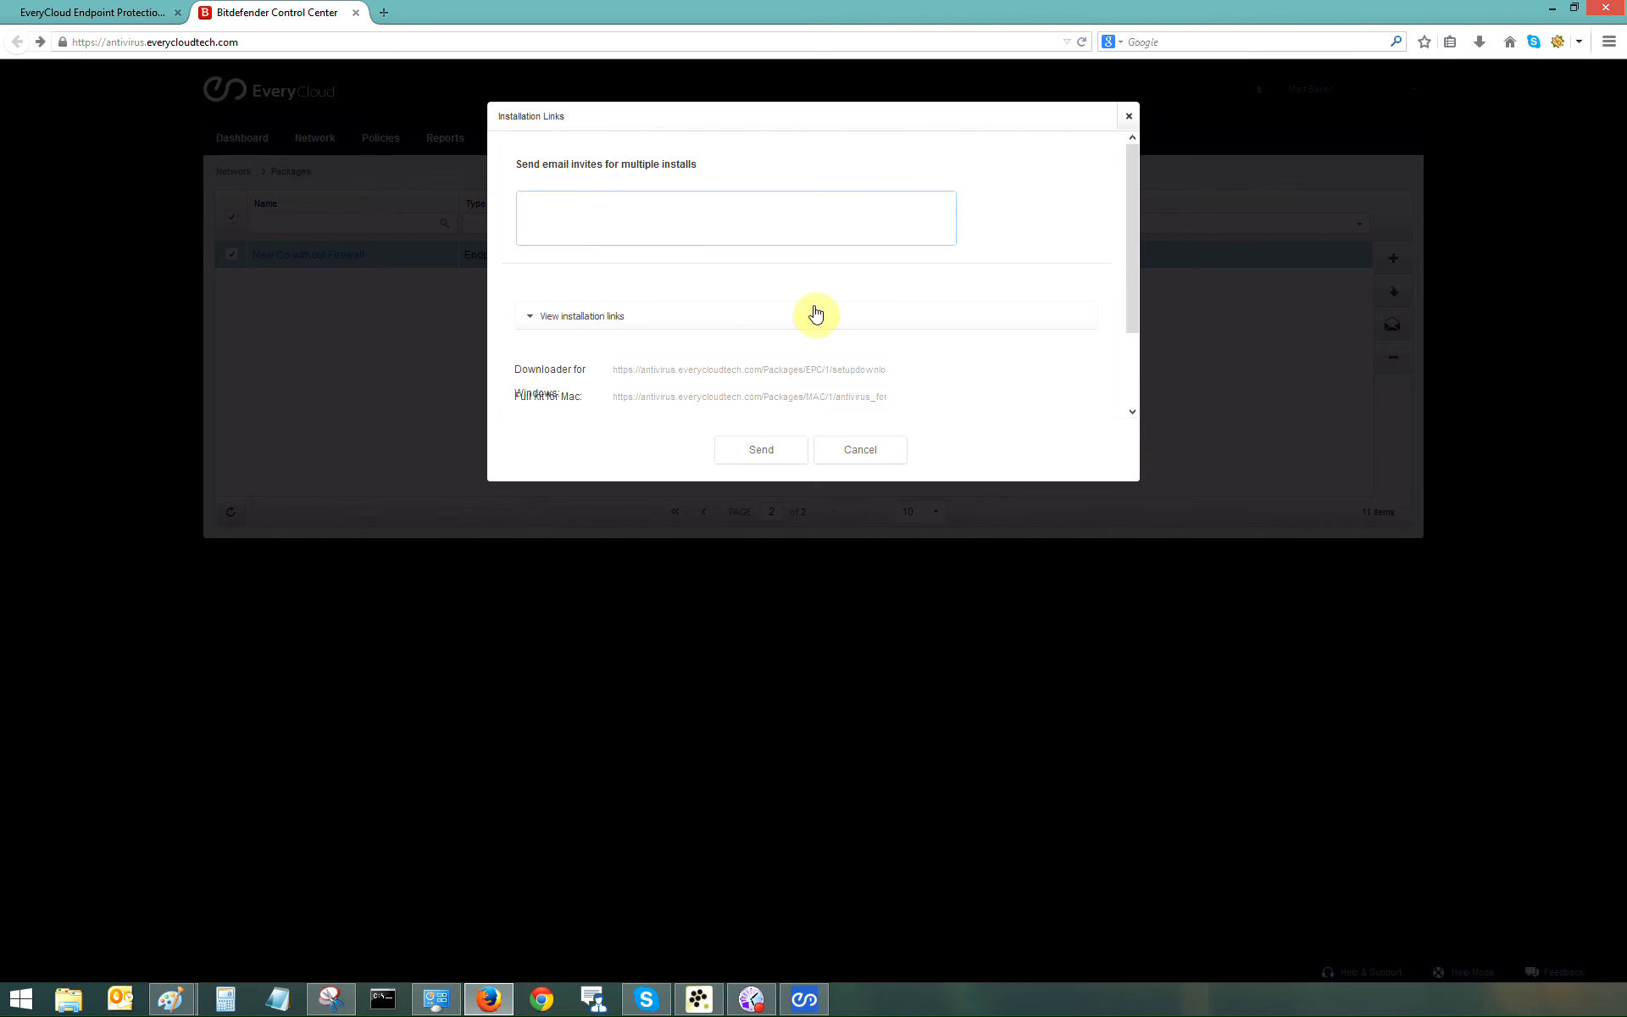
left_click(767, 453)
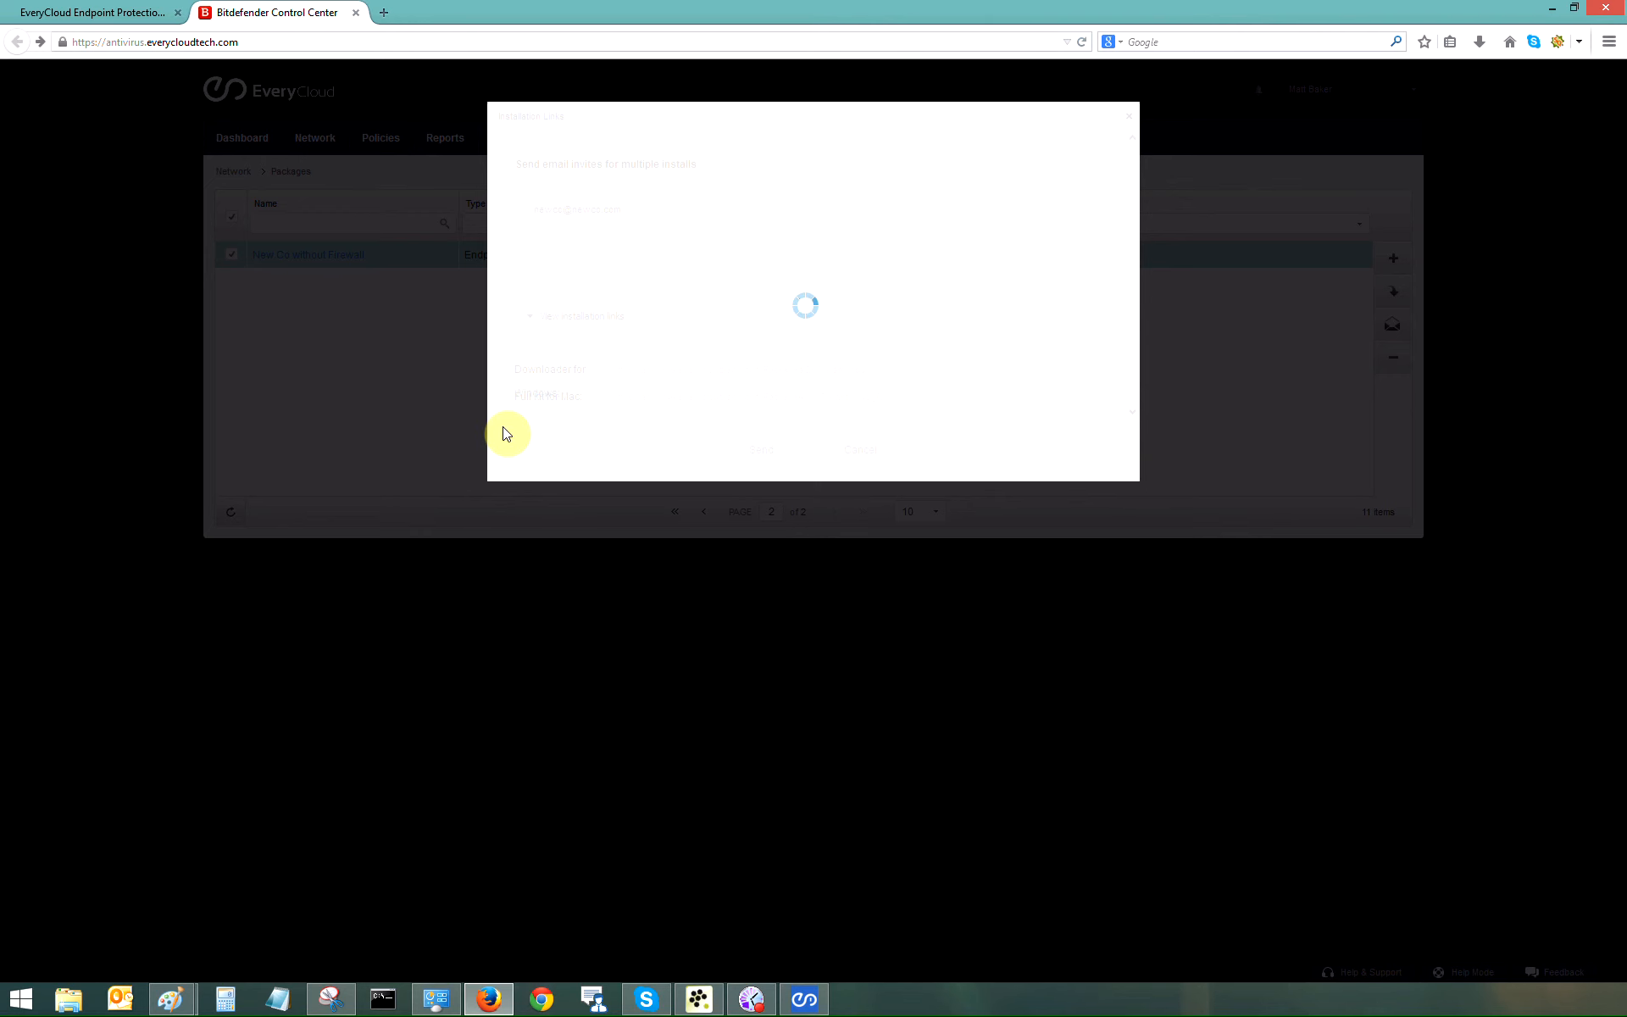
left_click(750, 999)
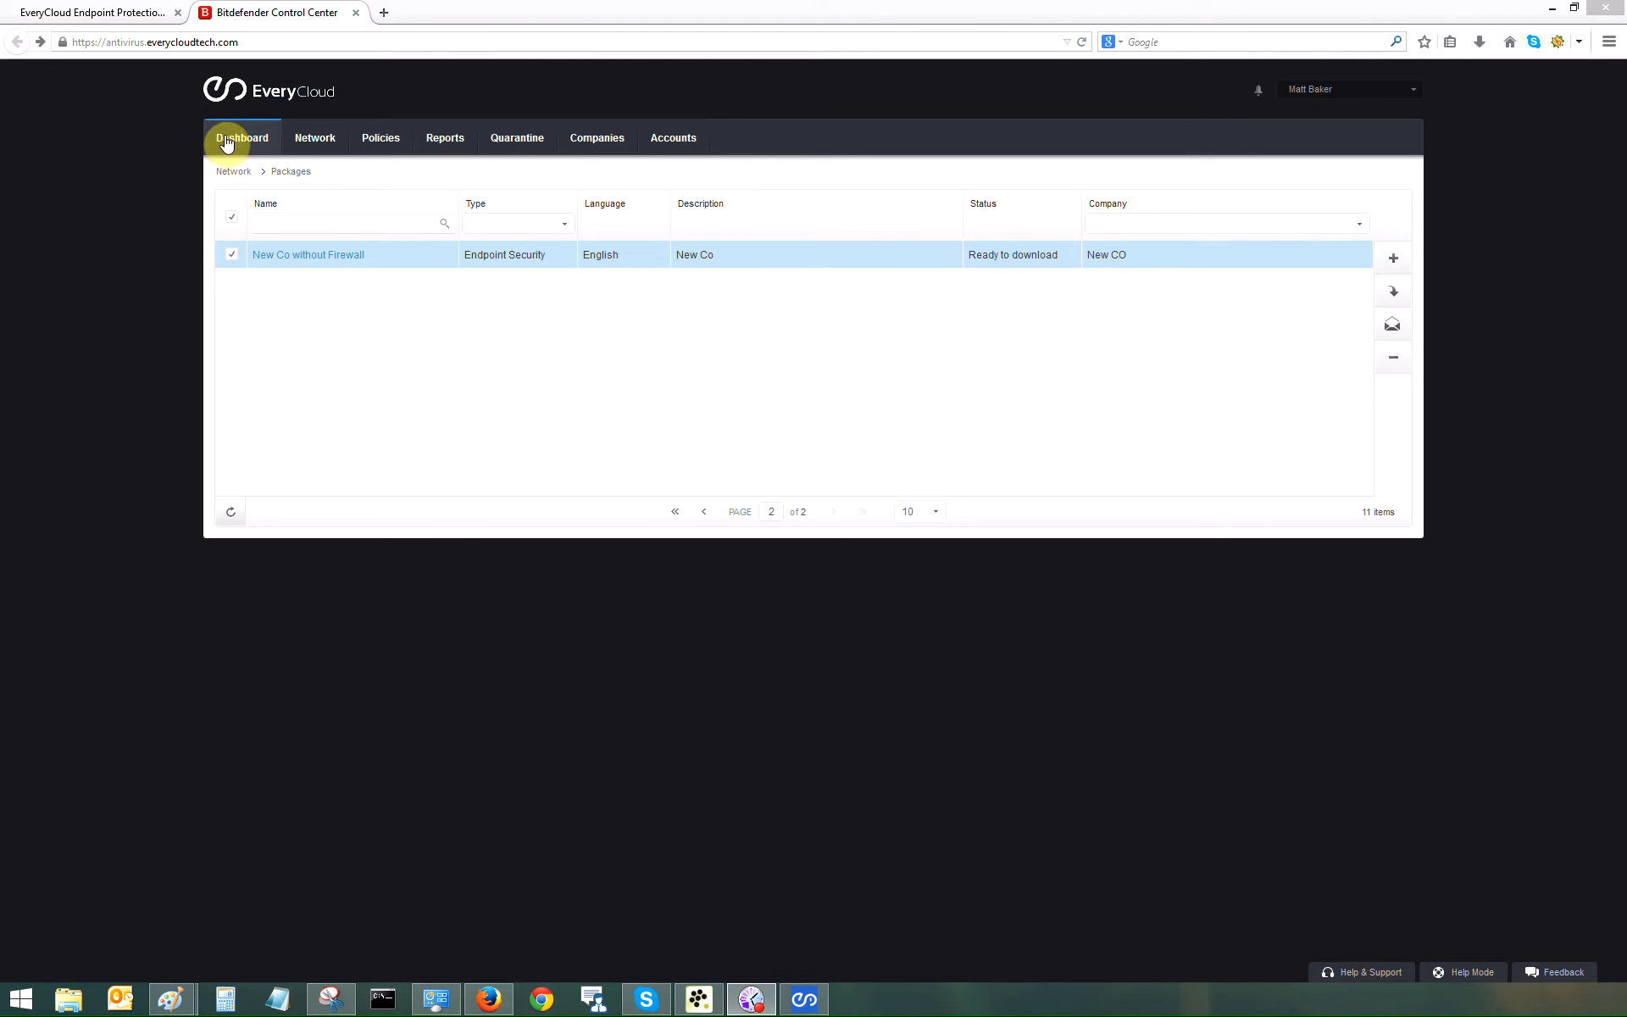
Step: Generate a Top 10 Infected Companies report now, then view the desktop client's scan tasks
left_click(445, 137)
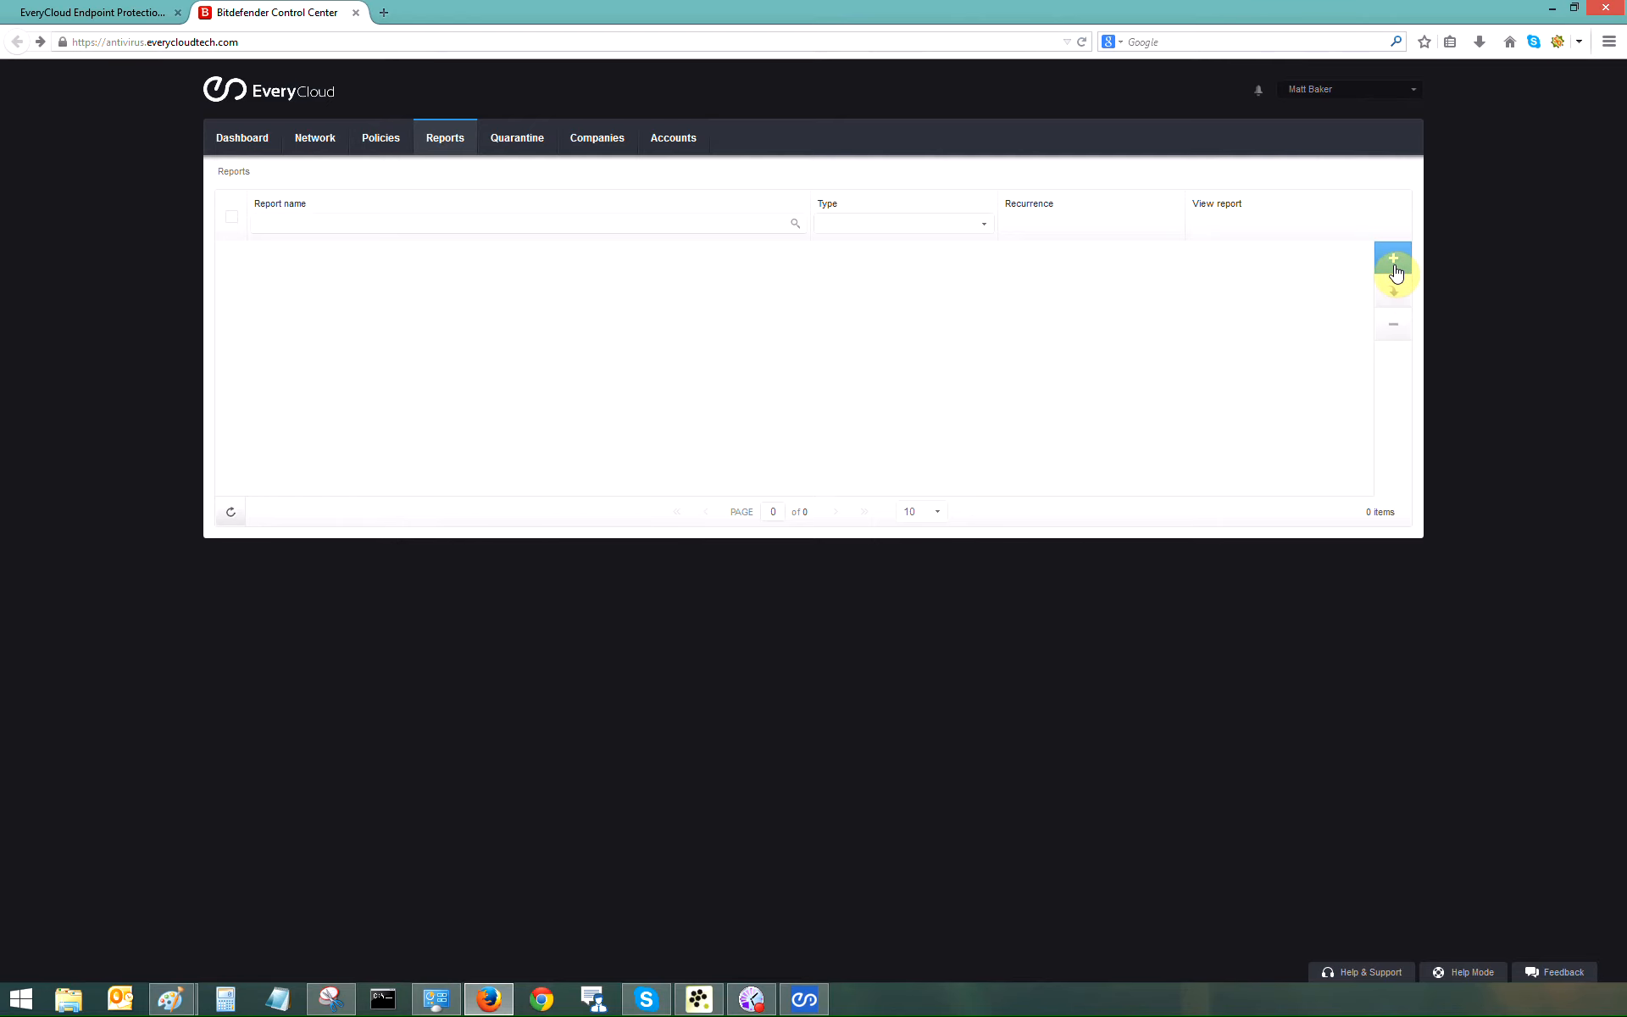
left_click(1394, 268)
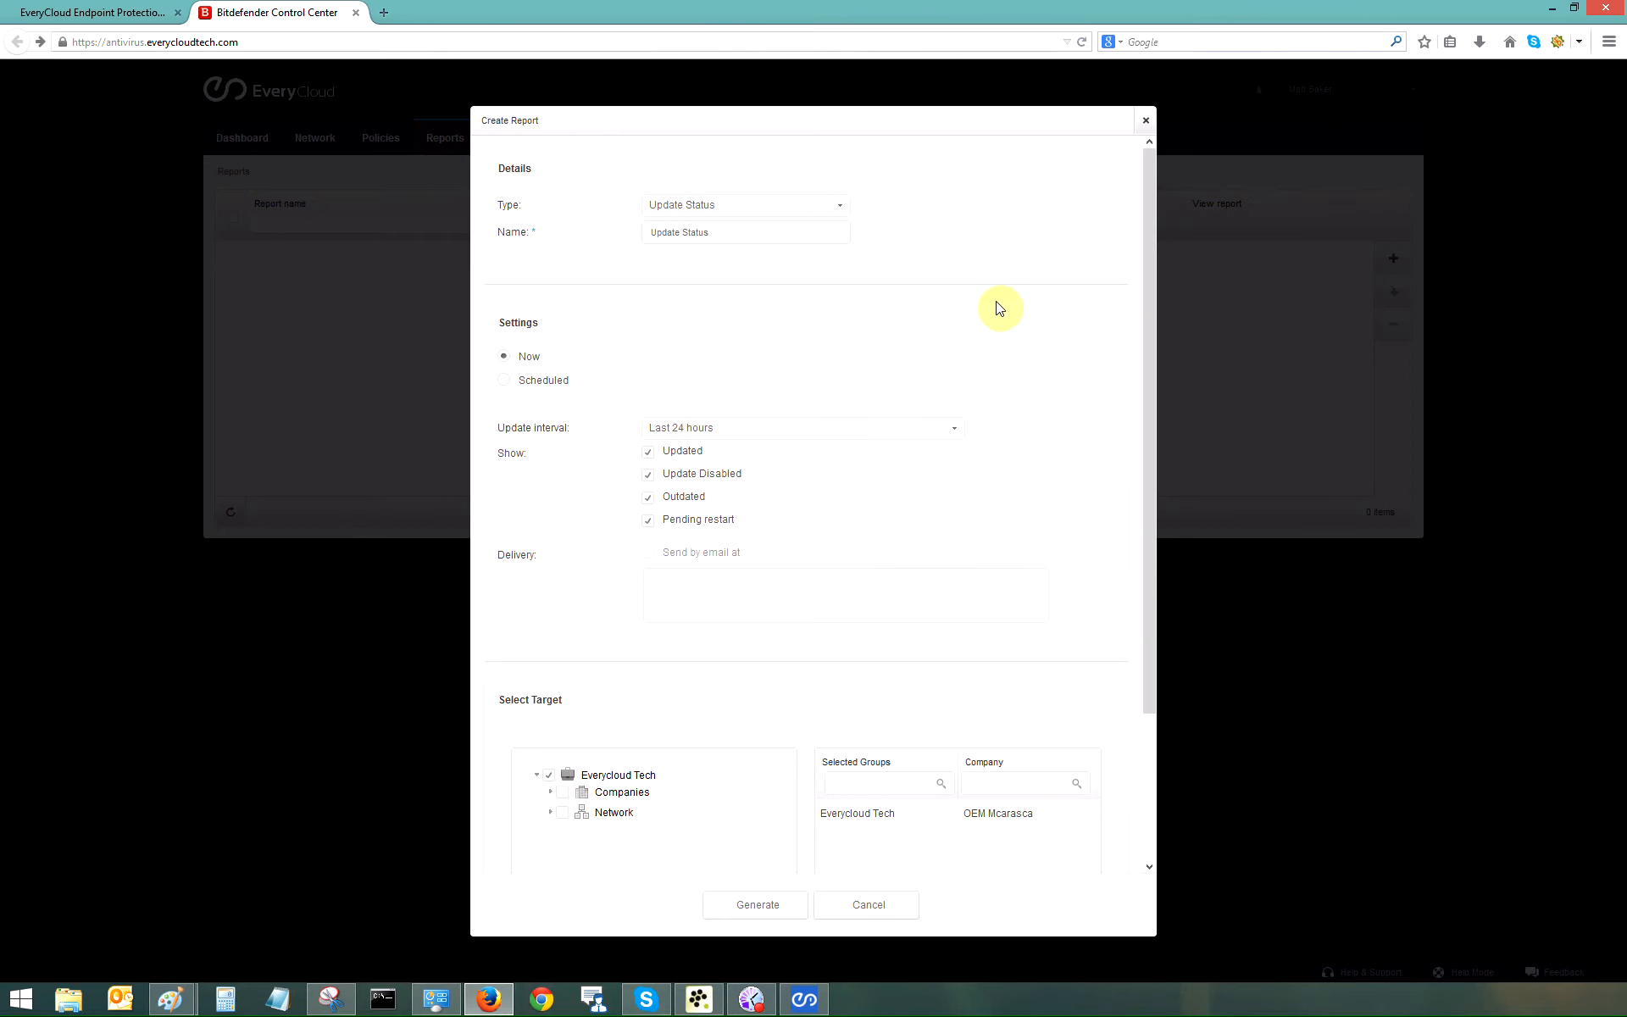
left_click(843, 212)
left_click_drag(842, 291, 838, 361)
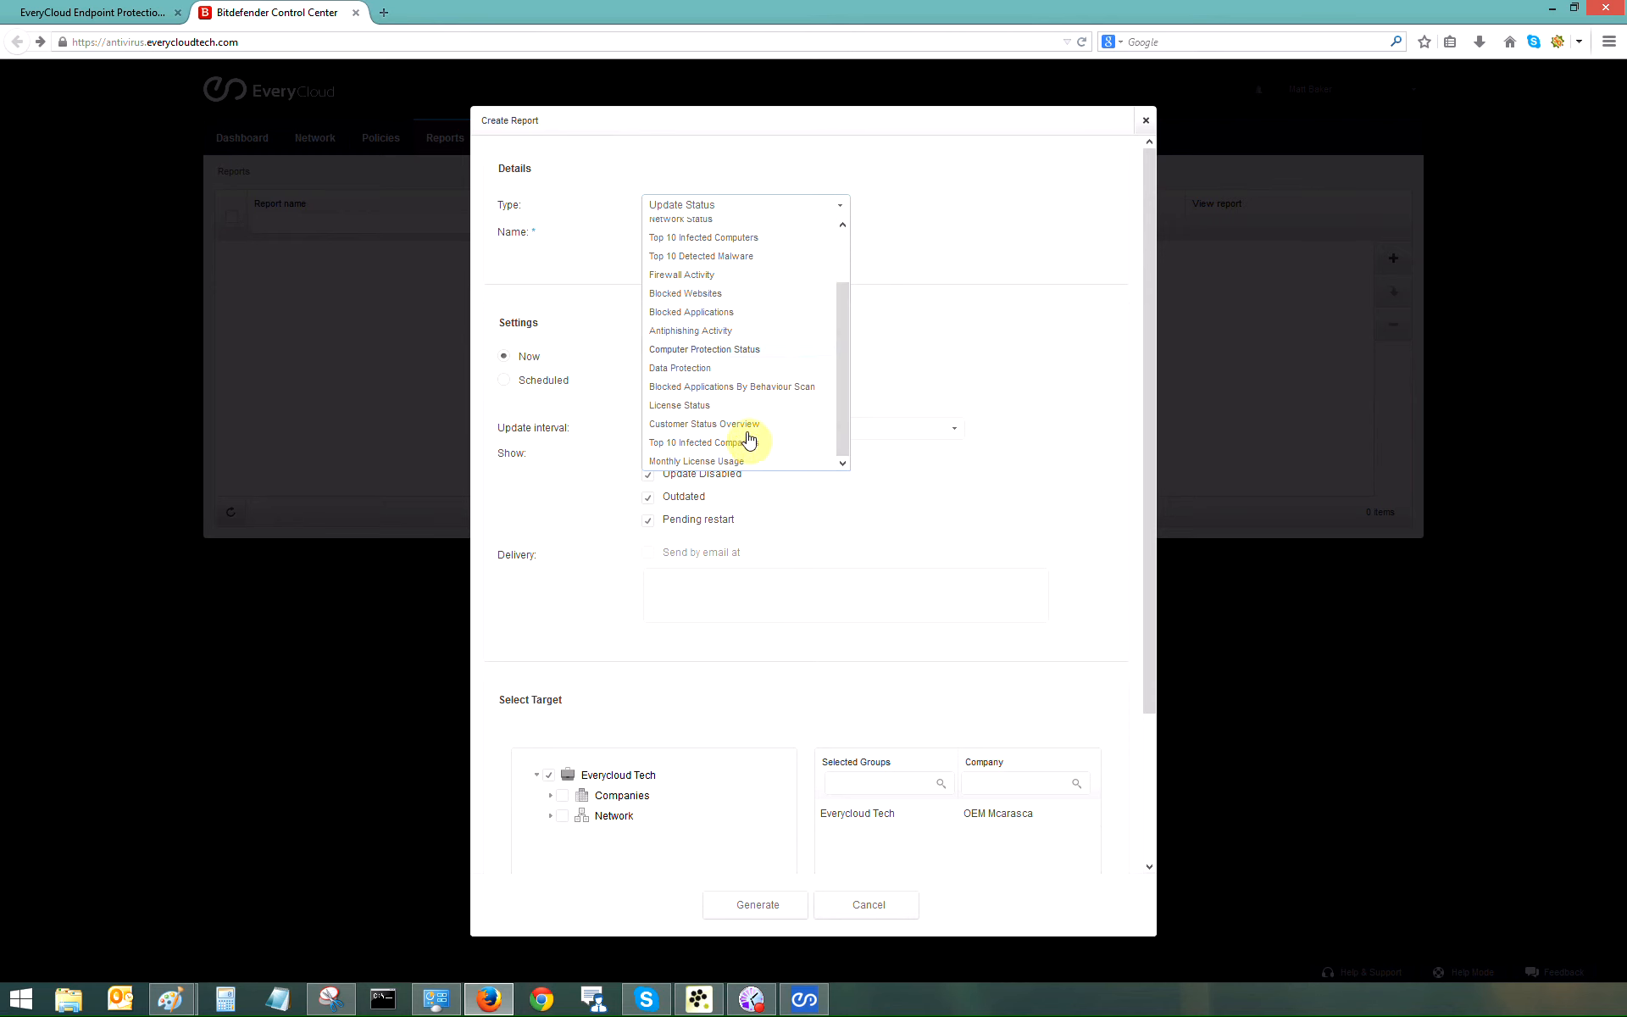
left_click(700, 442)
left_click(762, 909)
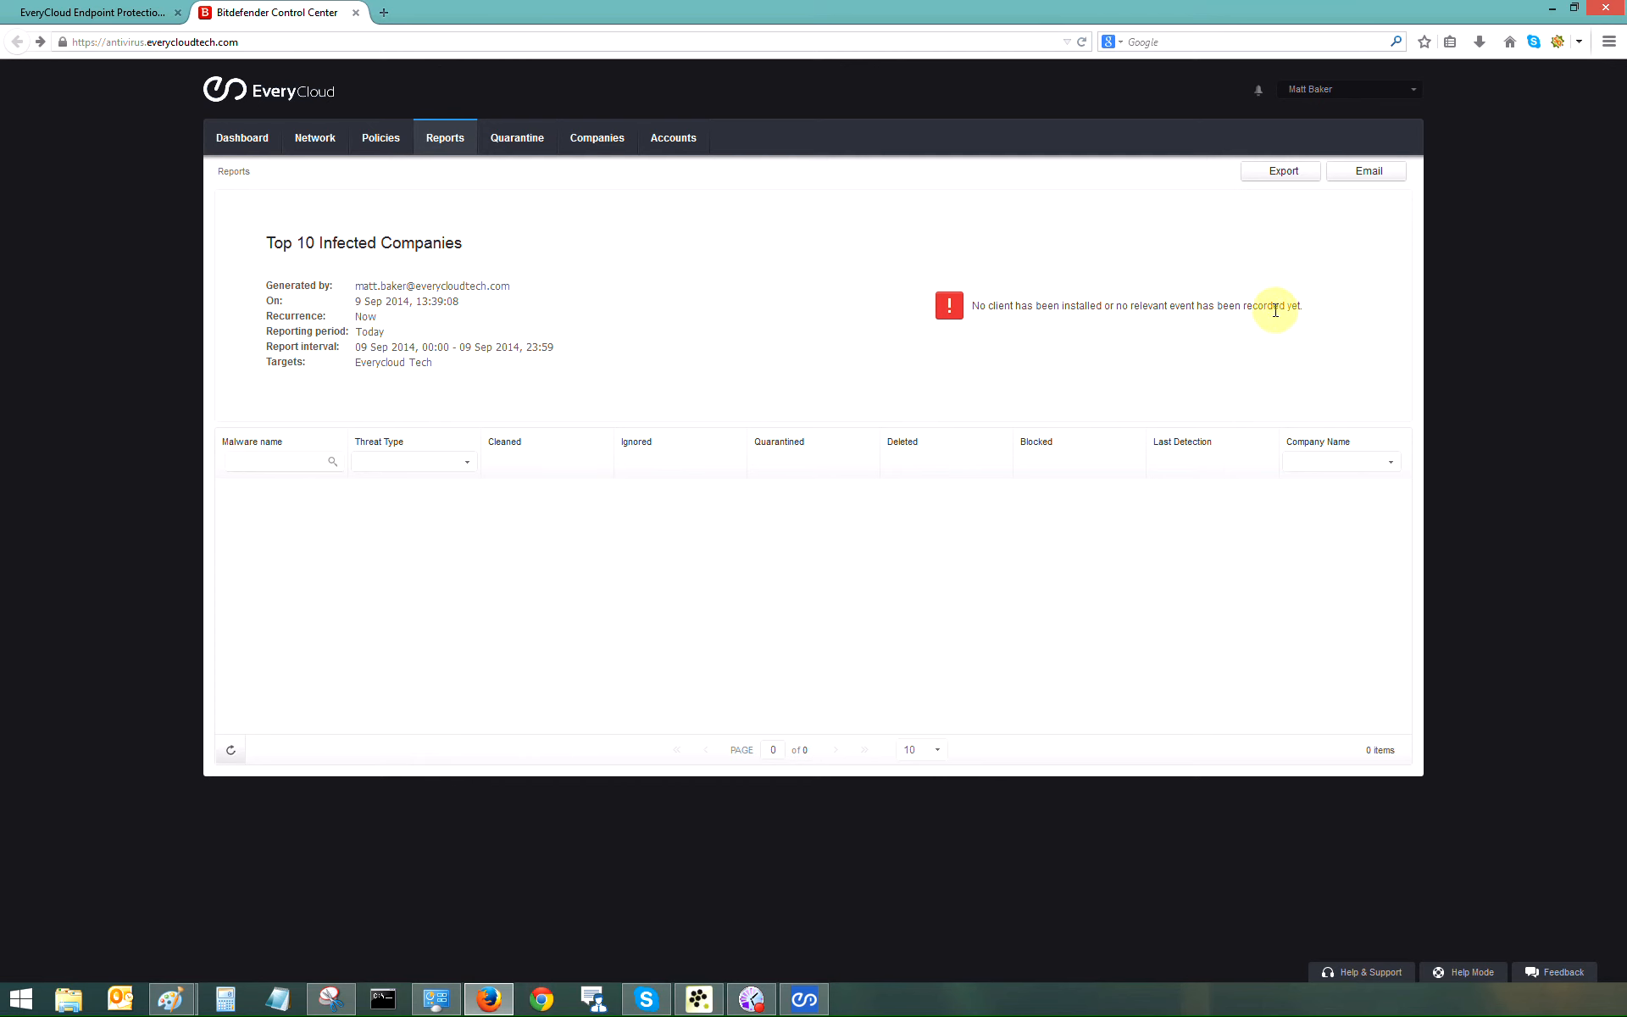
left_click(804, 999)
left_click(743, 435)
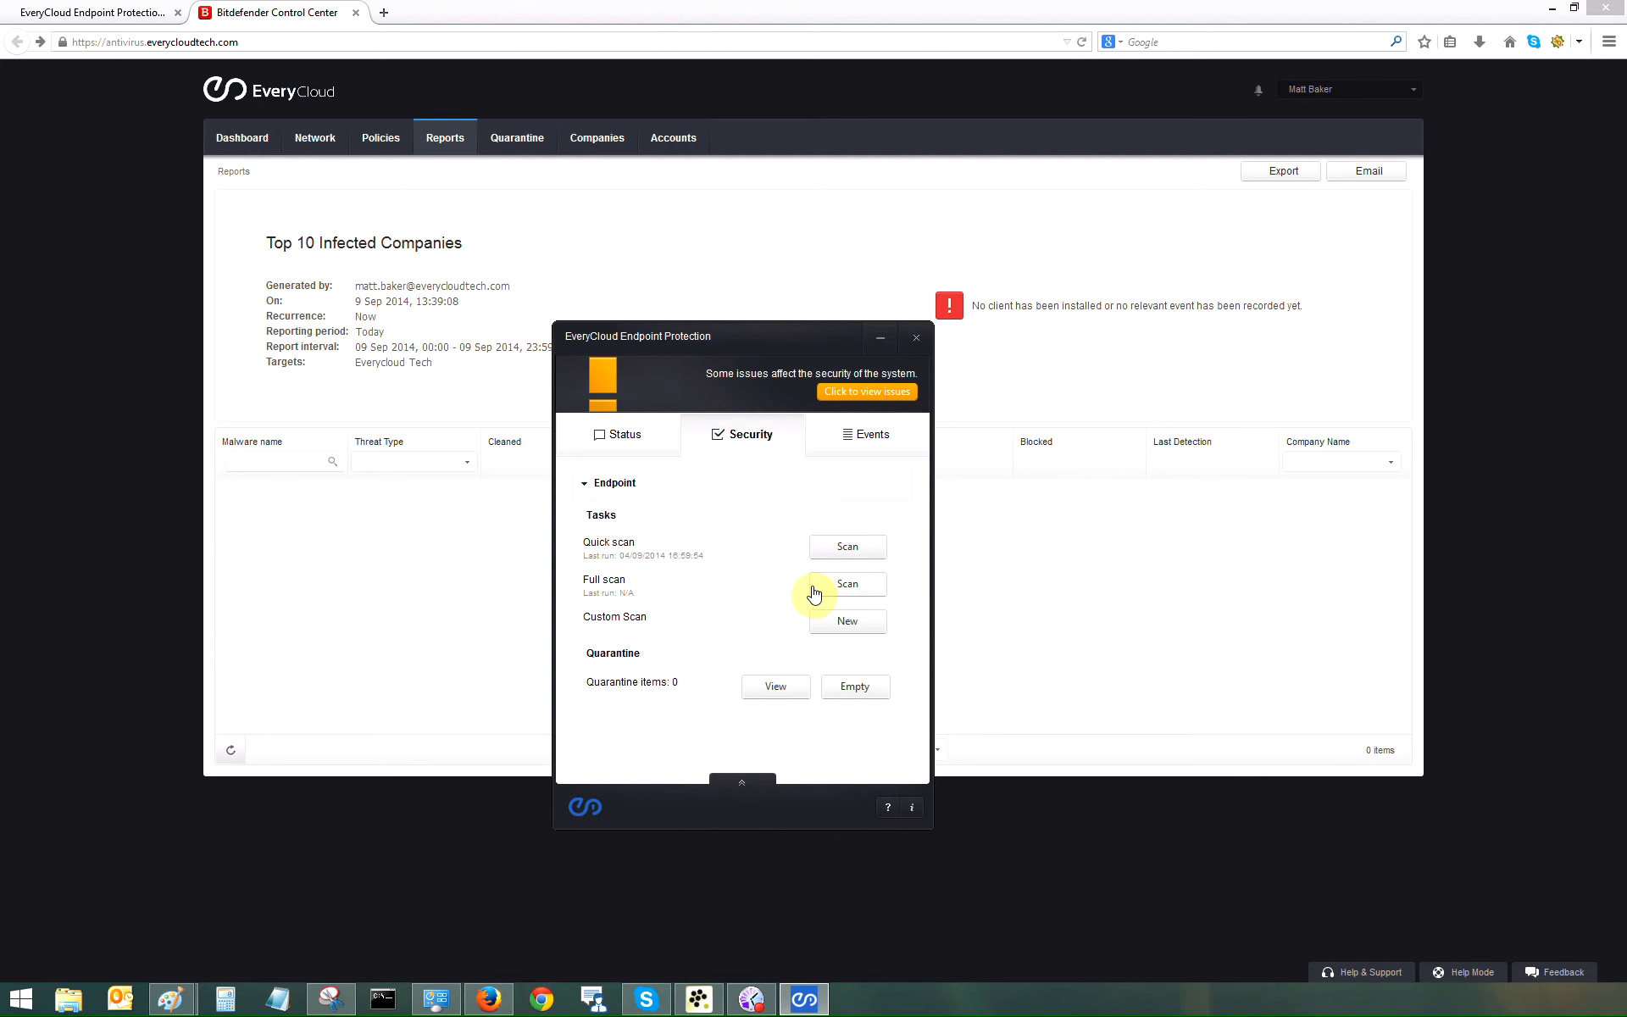
Step: Check the client's Events log and security issues, then open the user guide PDF
left_click(864, 434)
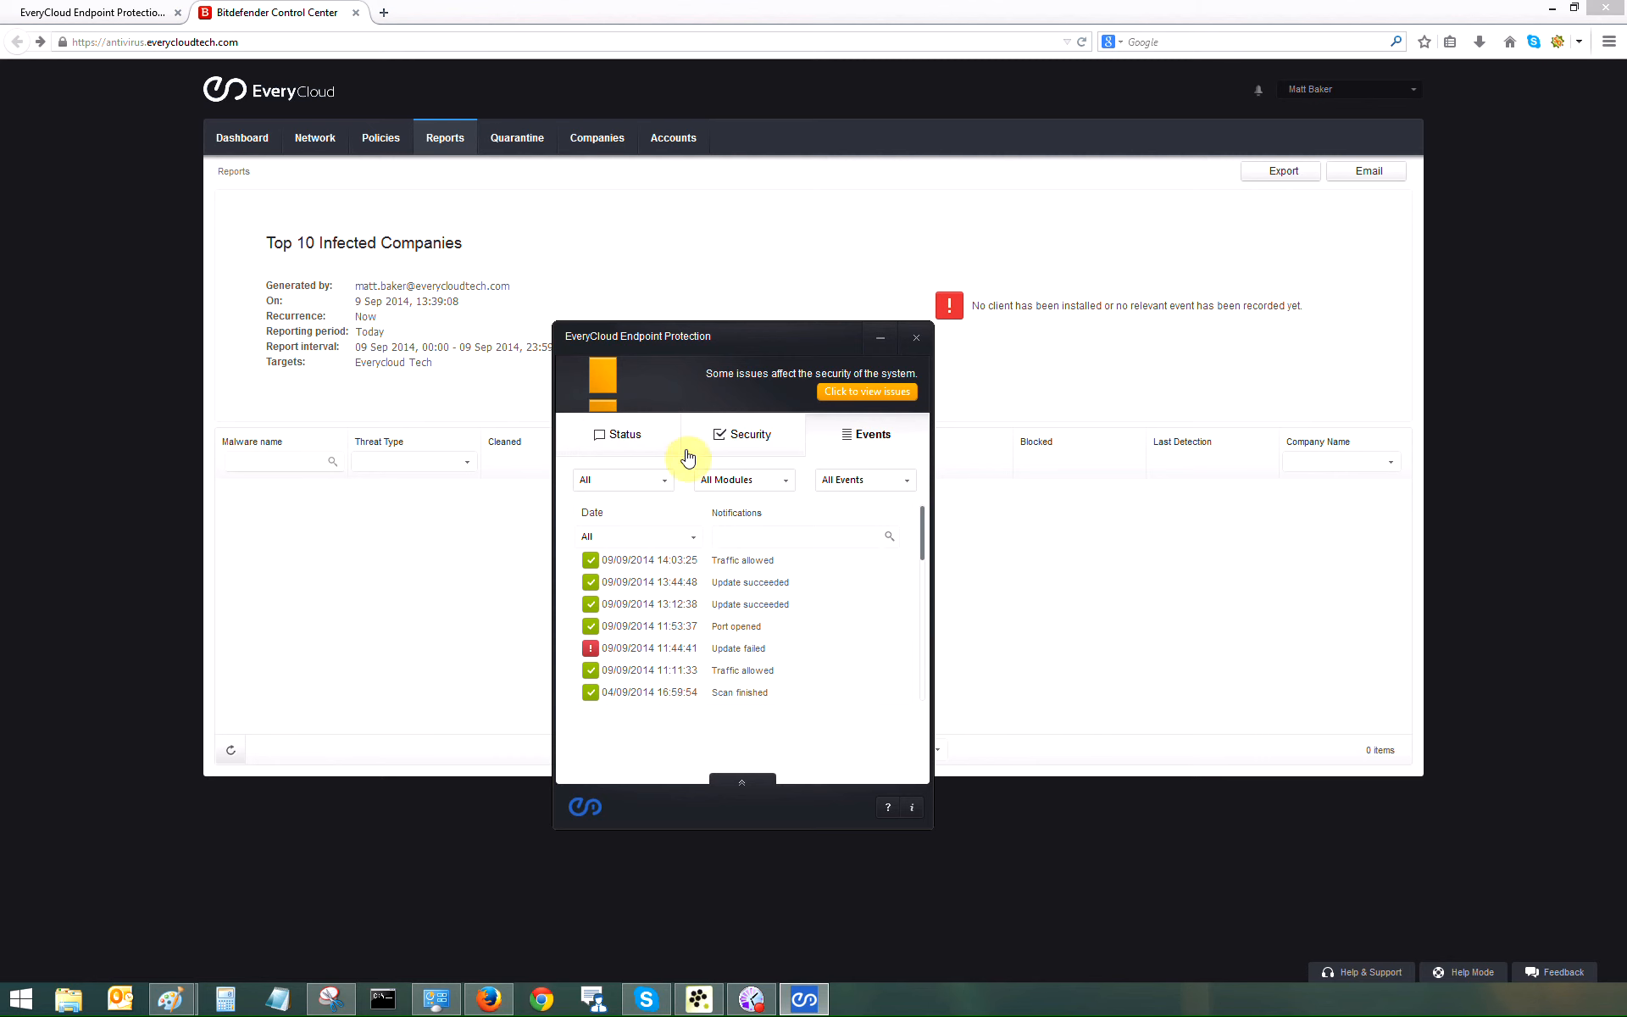
left_click(851, 392)
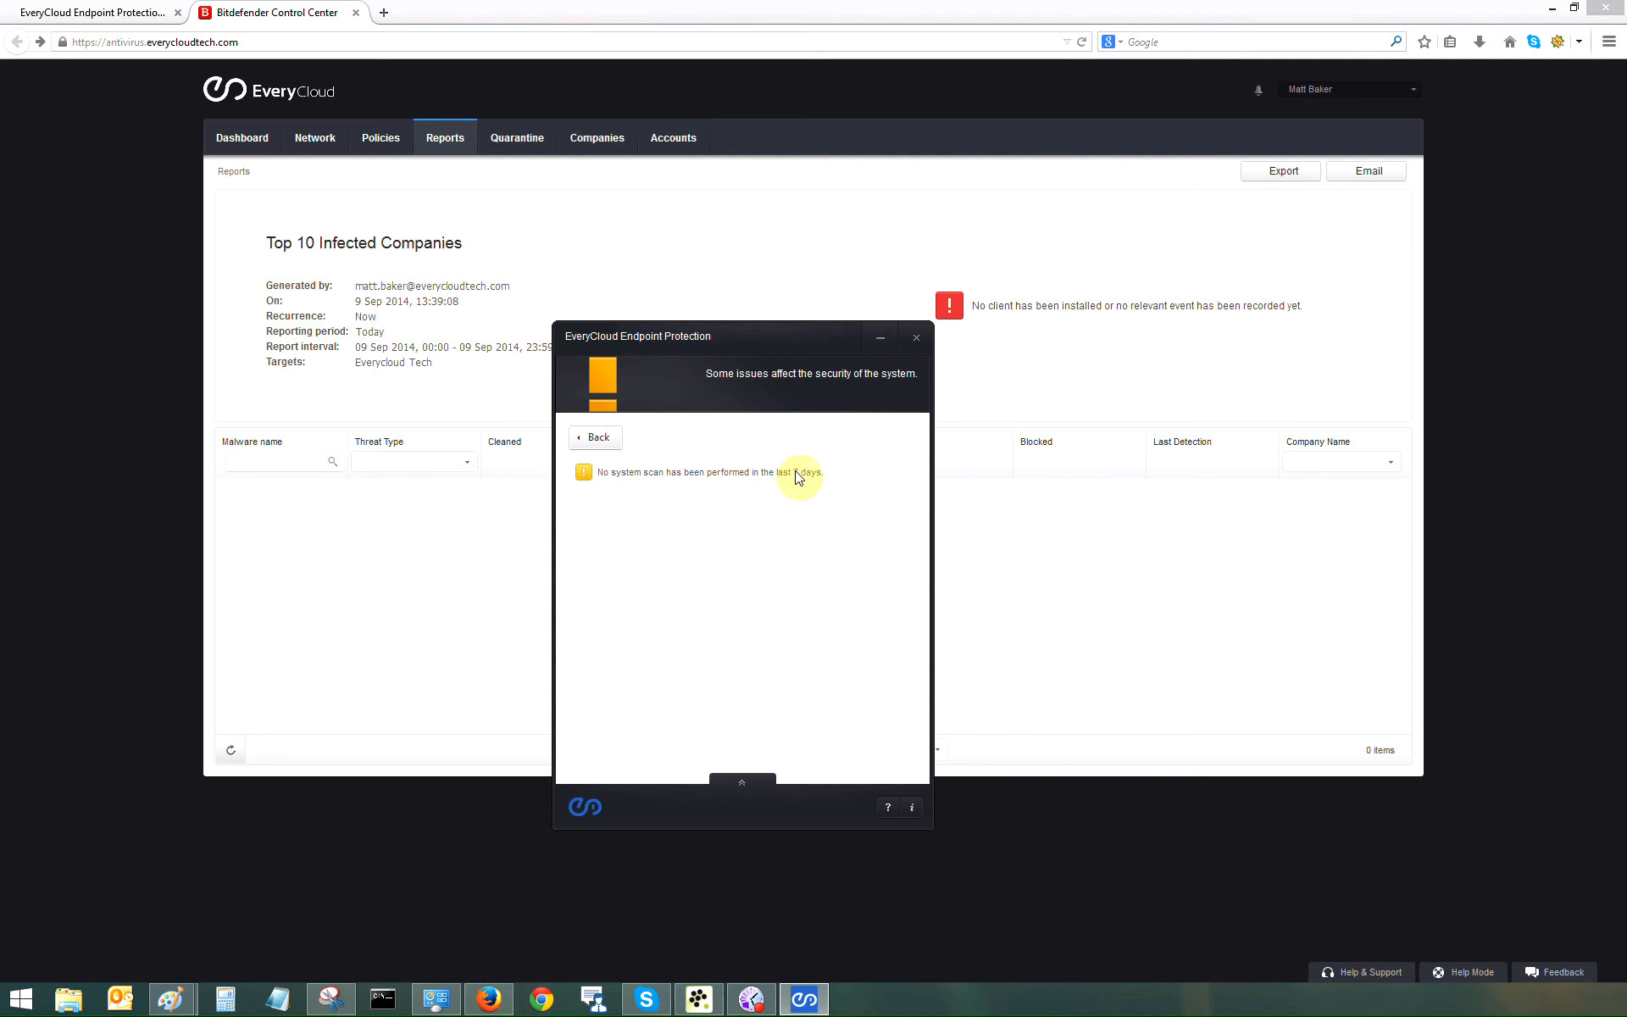
left_click(889, 812)
scroll(887, 627, "down", 10)
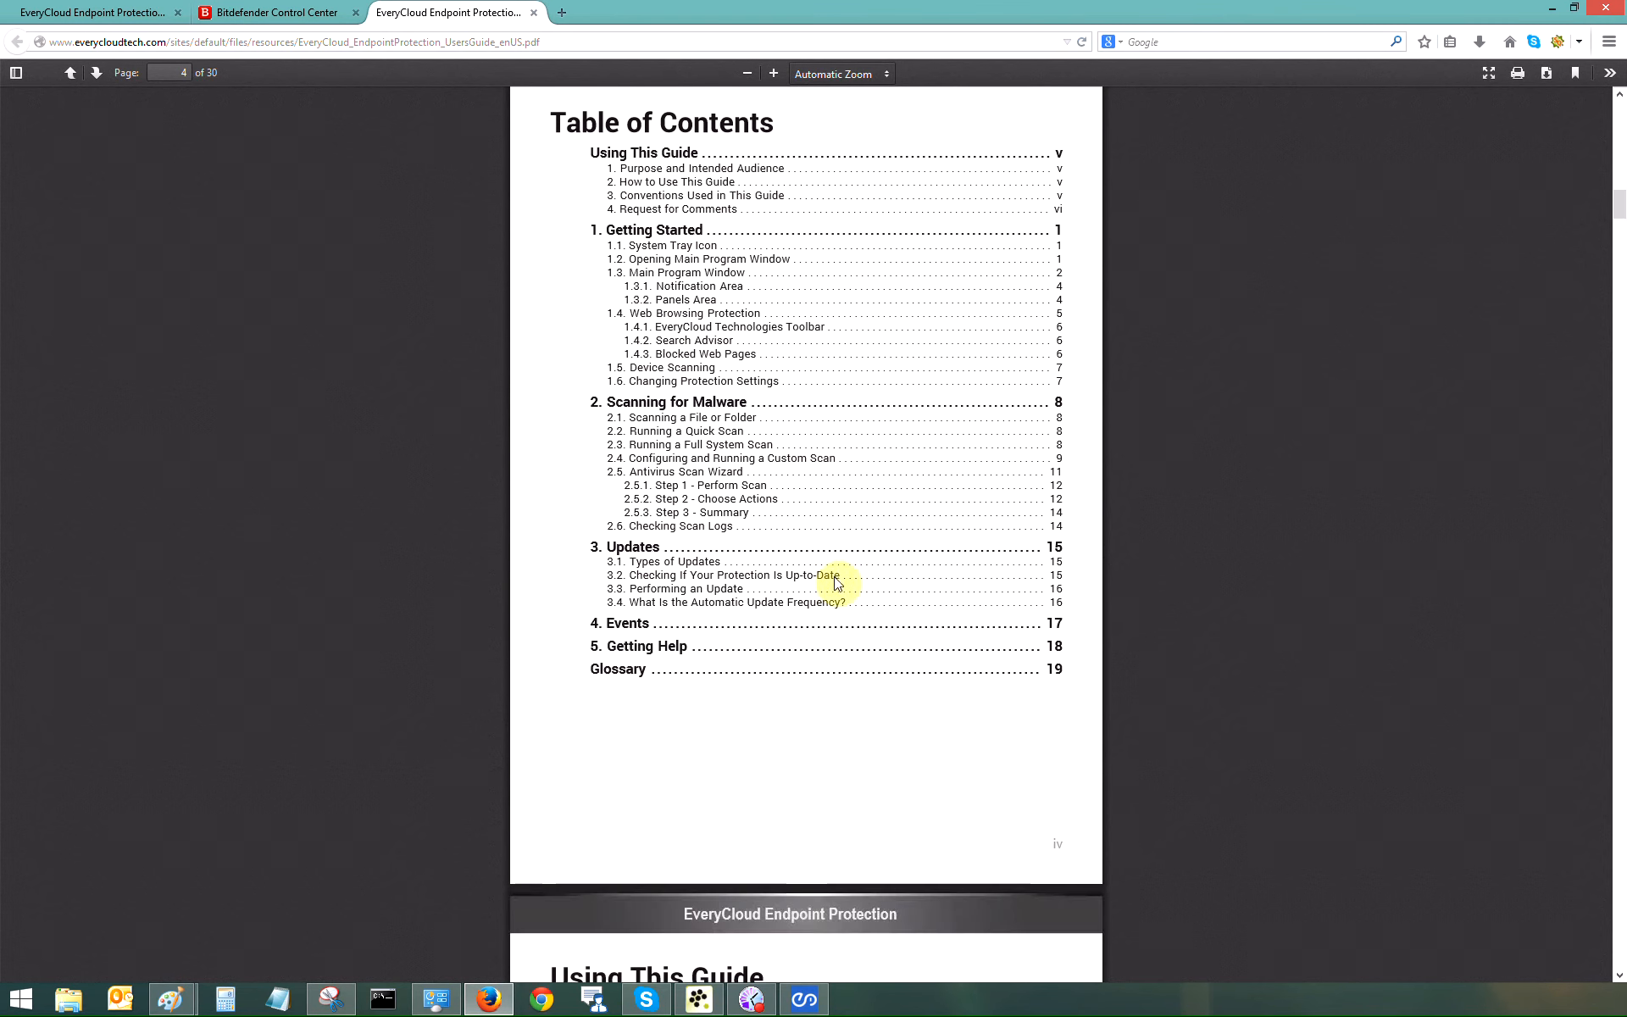
Step: Return to the Control Center tab showing the Top 10 Infected Companies report
left_click(279, 13)
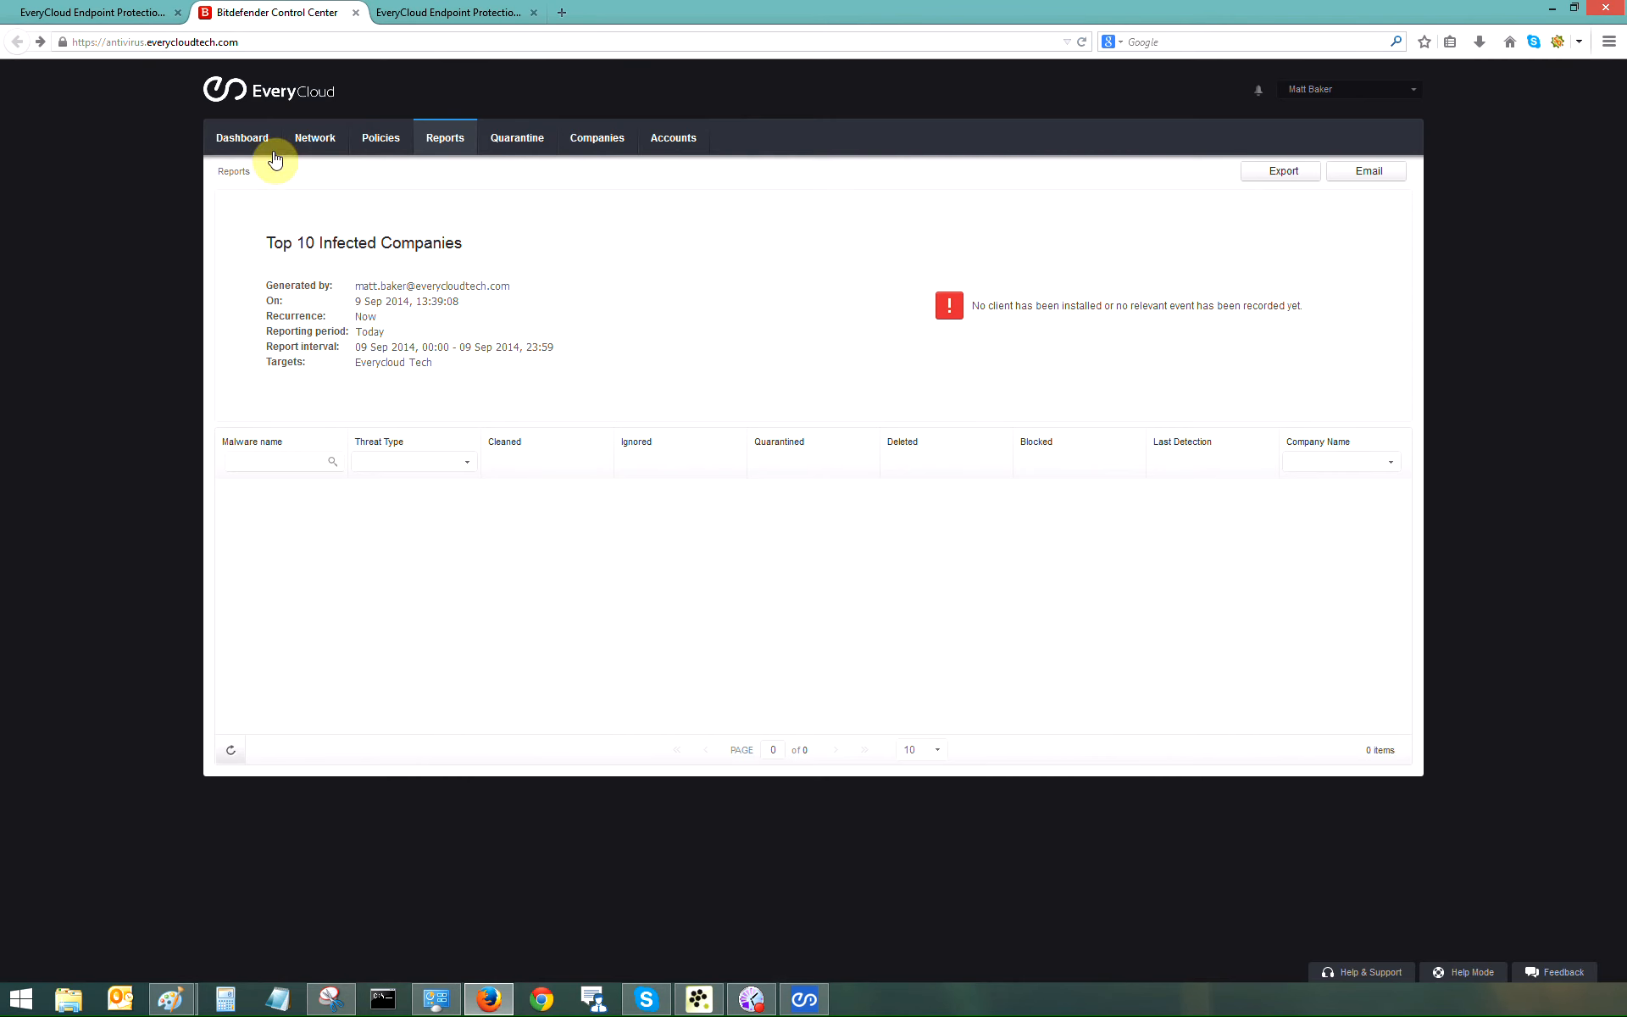